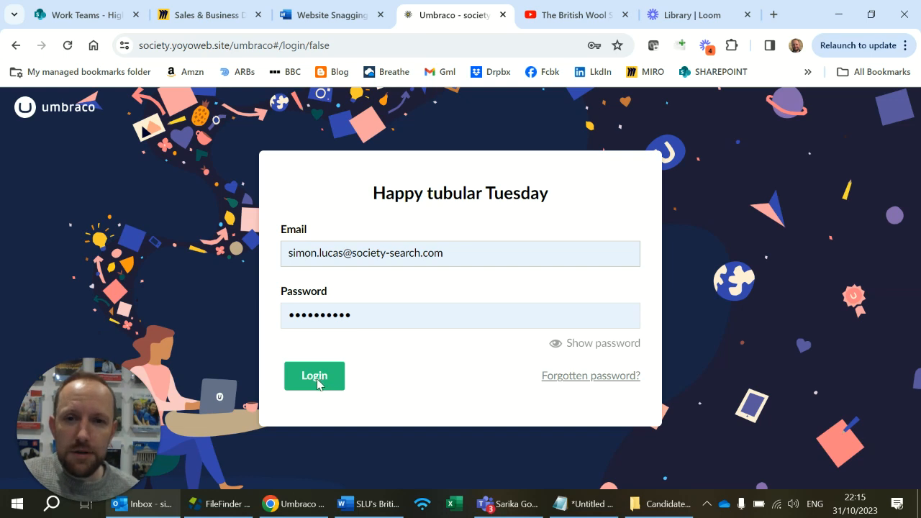
Log in with the prefilled credentials and view the Roles and Internal Roles lists under Home, ending on Roles.
click(313, 376)
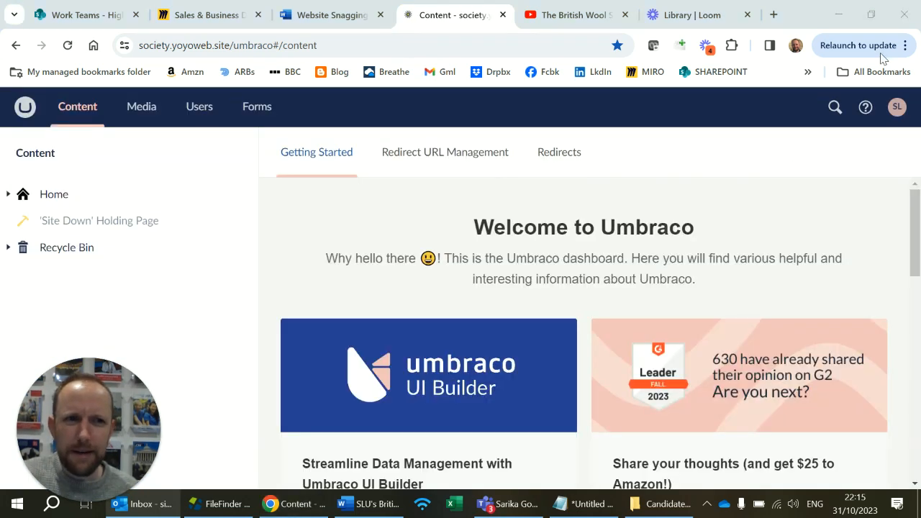
click(9, 195)
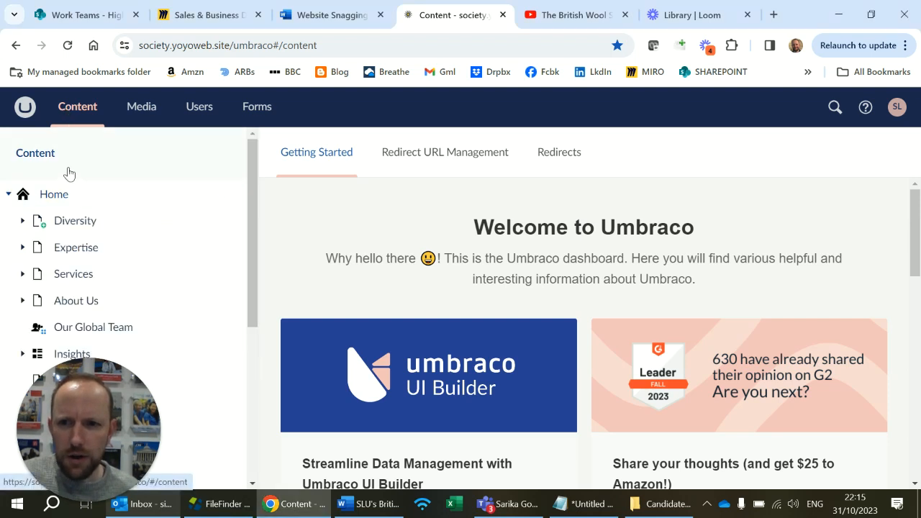
scroll(69, 240, down, 4)
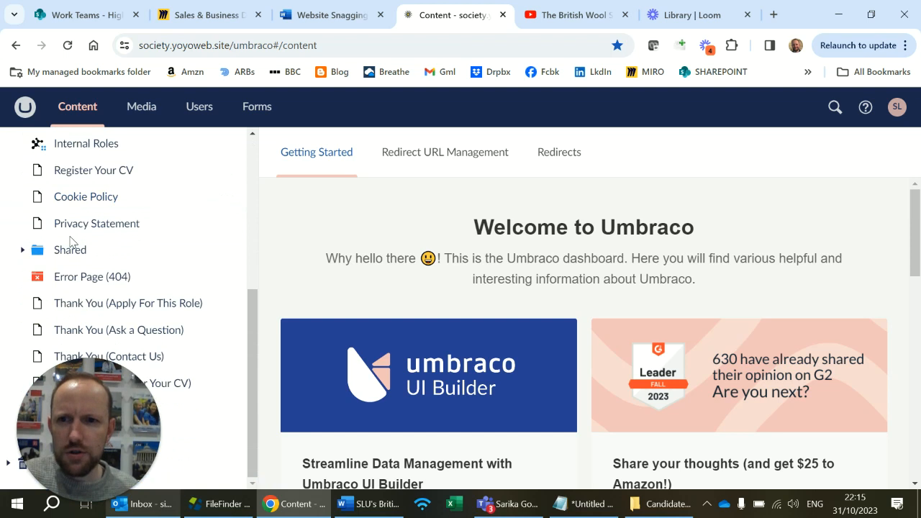
scroll(70, 241, up, 1)
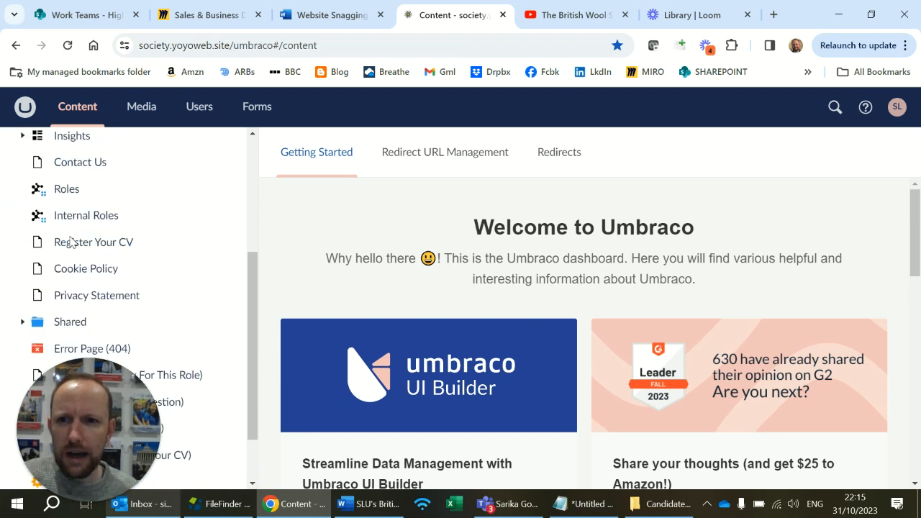
click(87, 188)
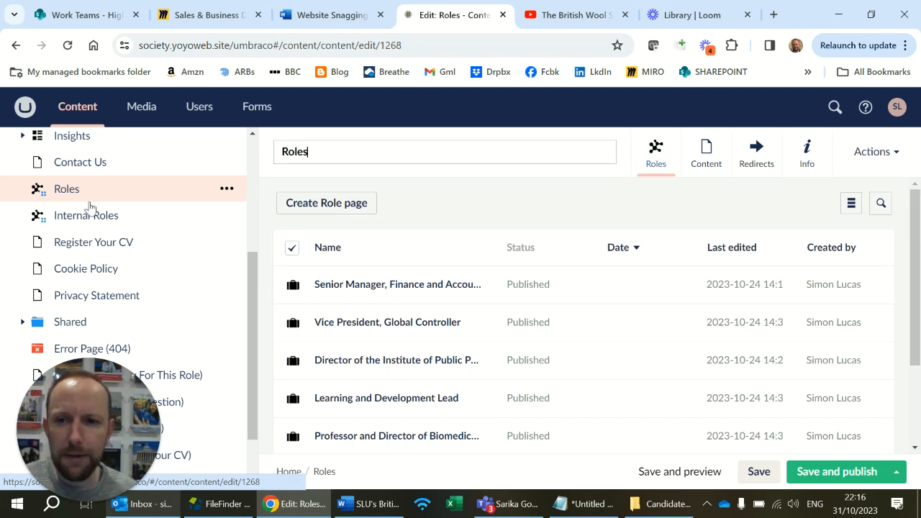
click(92, 218)
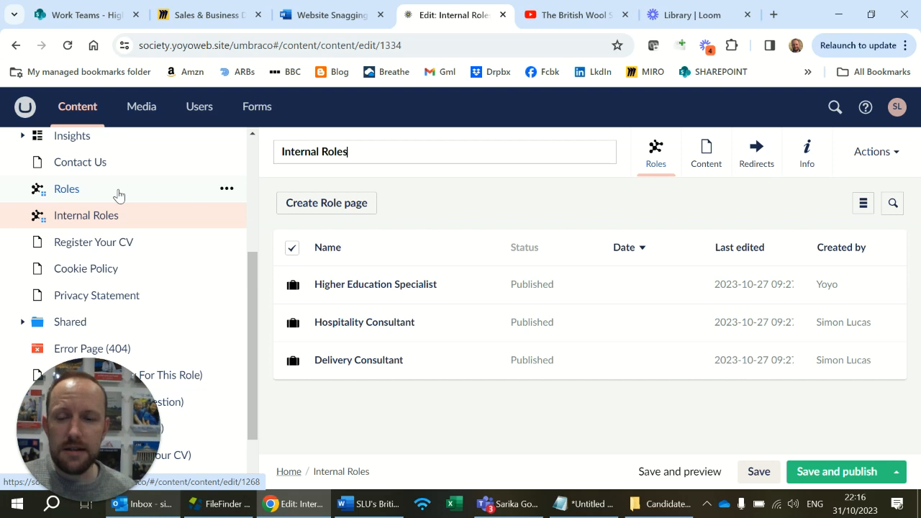
click(118, 195)
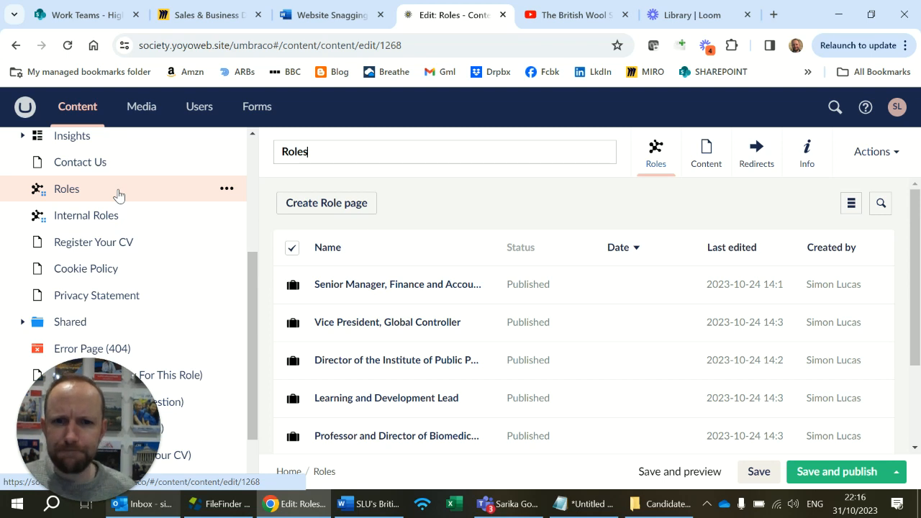
Create a new role page under Roles named "Non-Executive Diretor, British Wool".
click(346, 213)
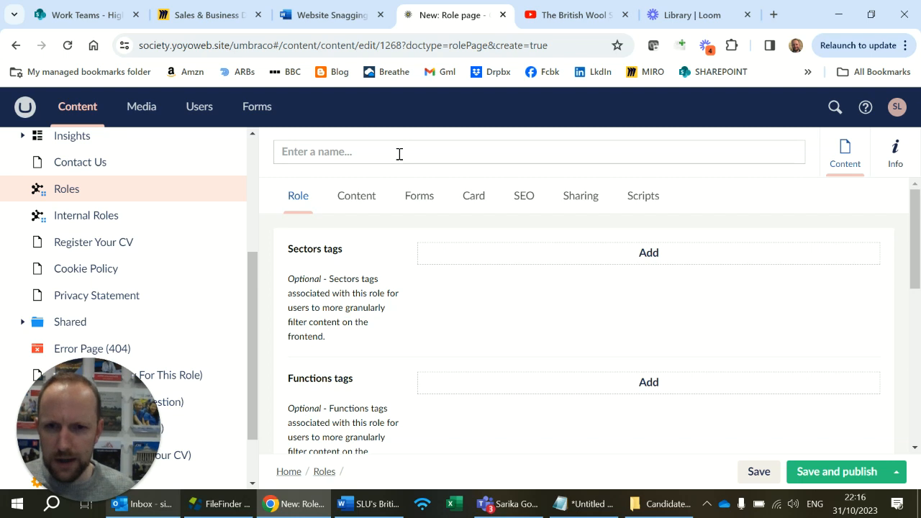
text(Non-Exe)
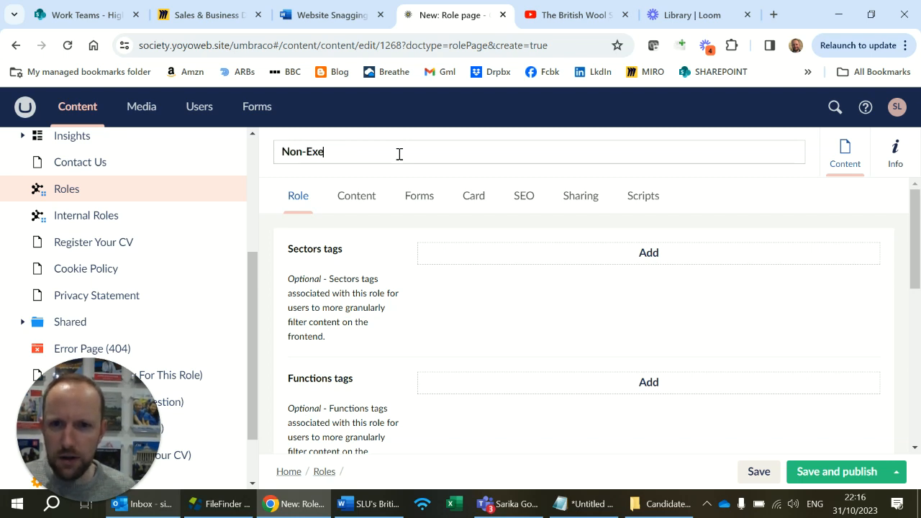
text(cutive Diretor. British Wool)
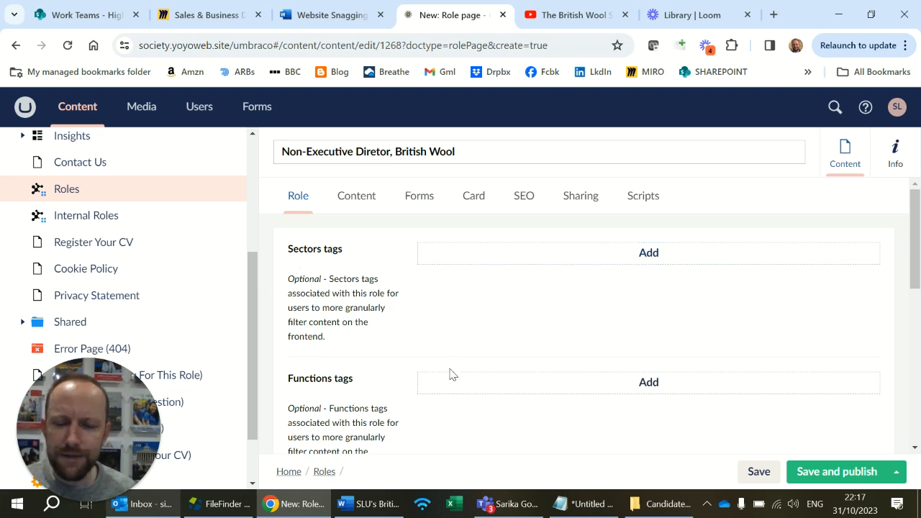
Add the sectors tags Government and NDPBs, Manufacturing, Support Services and Miscellaneous to the role.
click(500, 253)
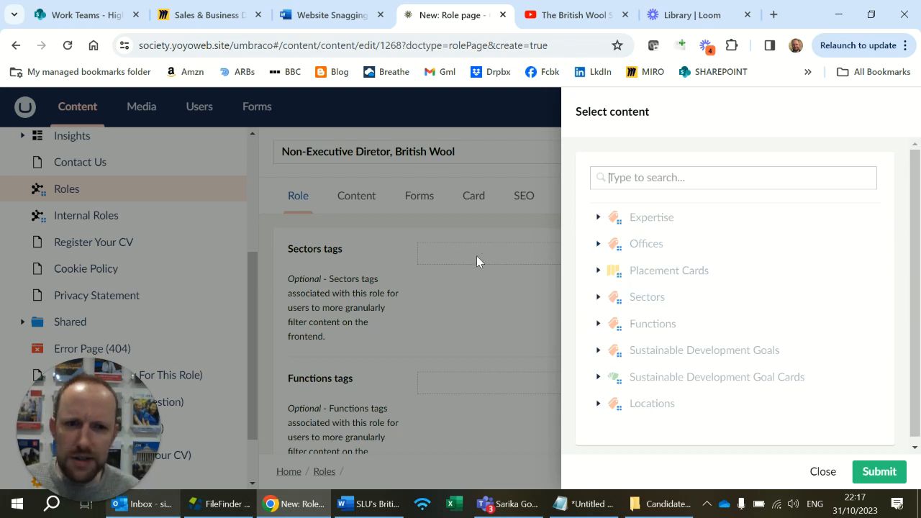
click(597, 301)
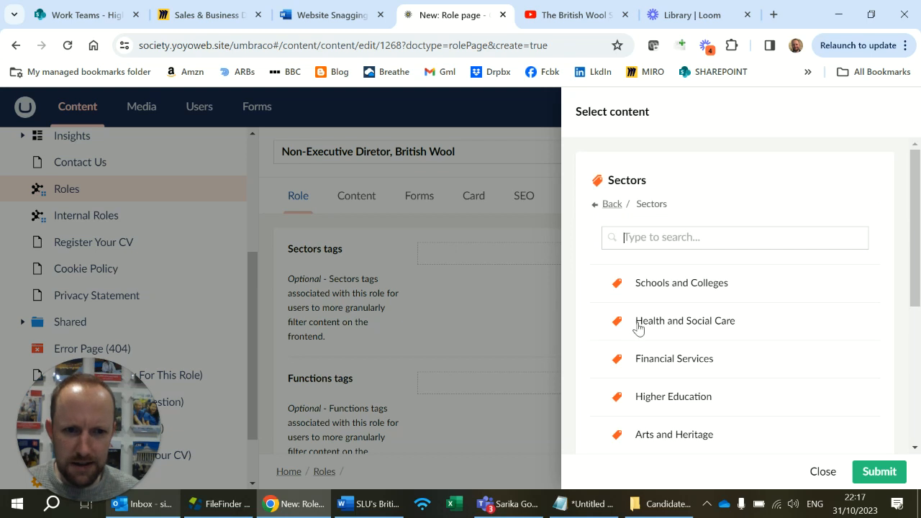
scroll(639, 327, down, 3)
click(695, 337)
click(675, 410)
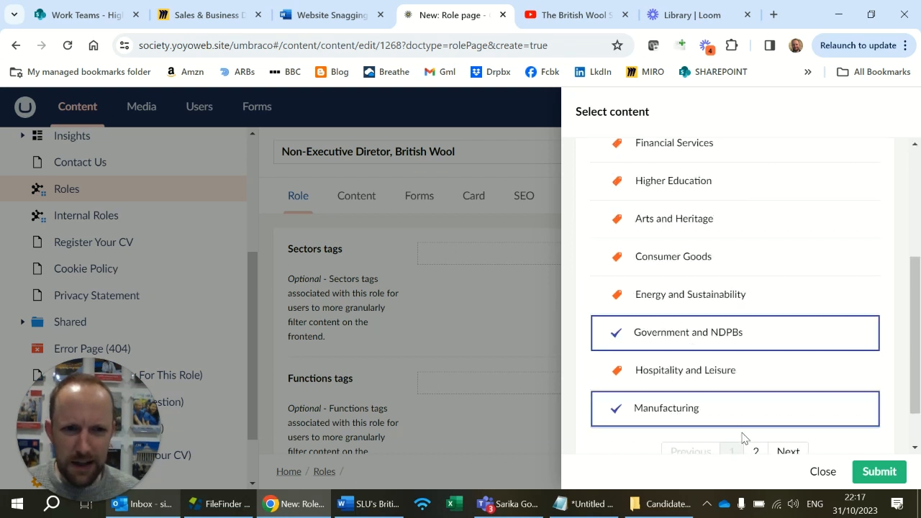
click(792, 452)
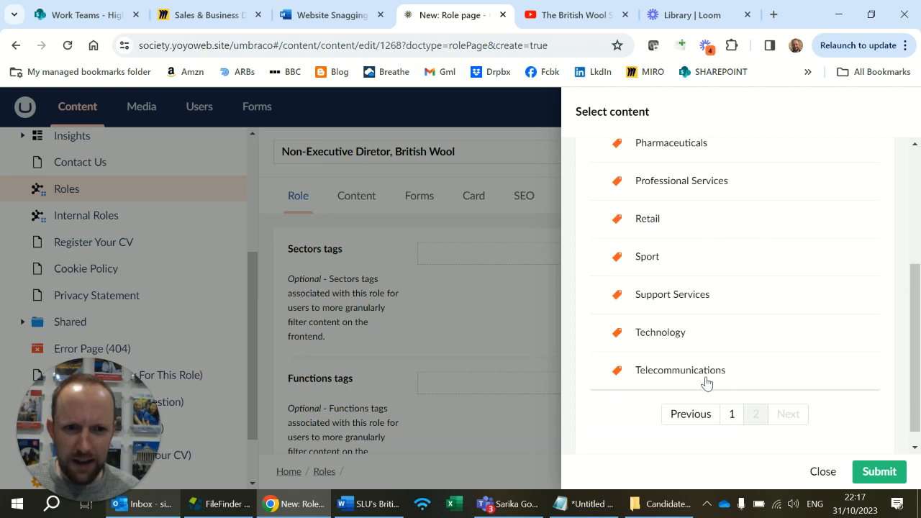
click(698, 297)
scroll(694, 239, up, 3)
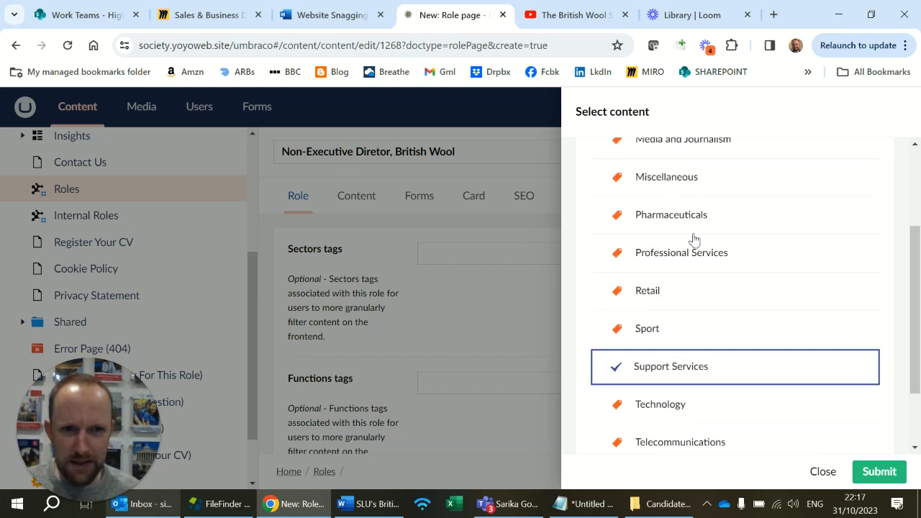
click(693, 249)
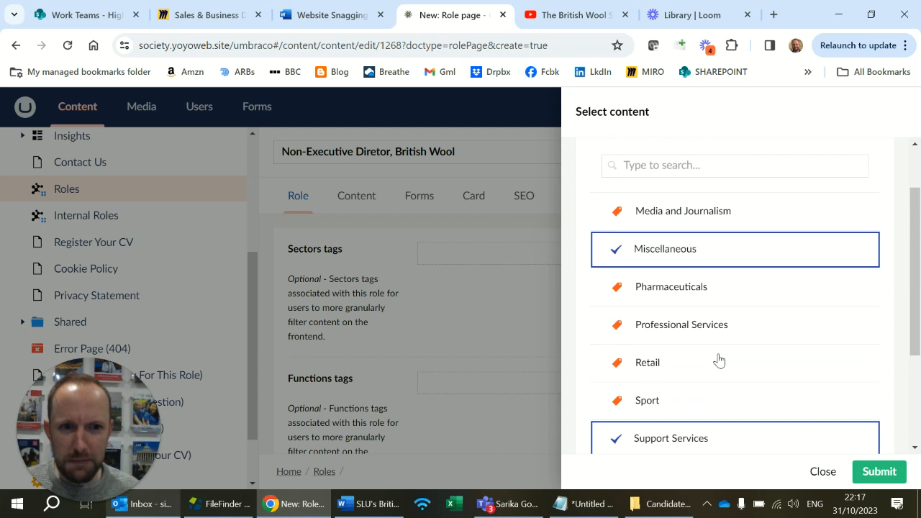
click(893, 473)
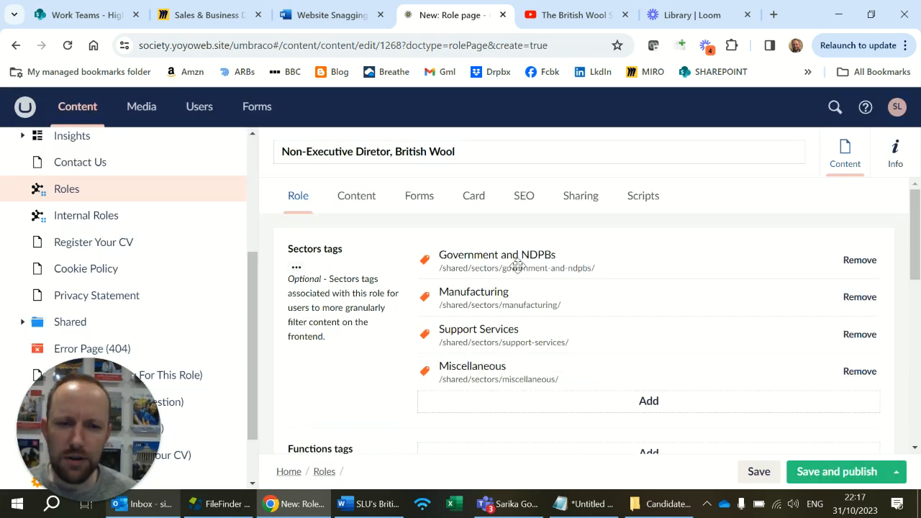
Add the functions tag Non-Executive Director to the role.
scroll(533, 298, down, 1)
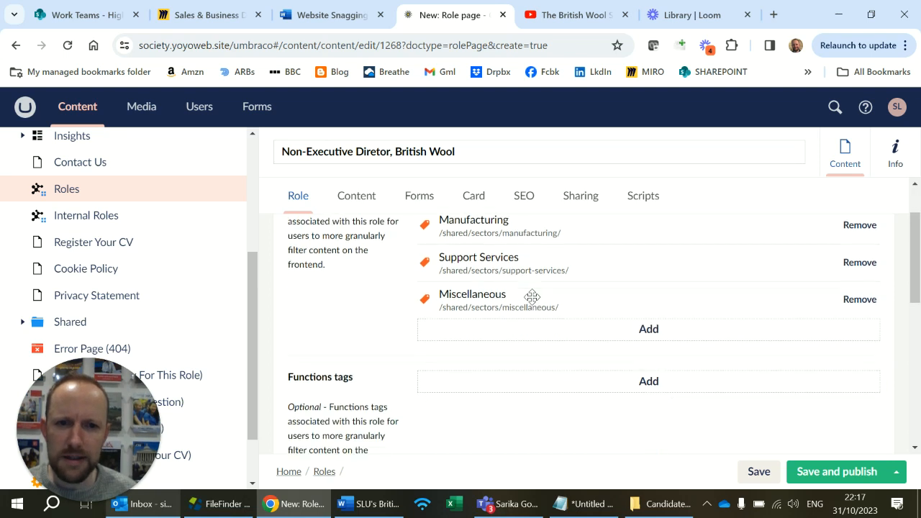
click(573, 385)
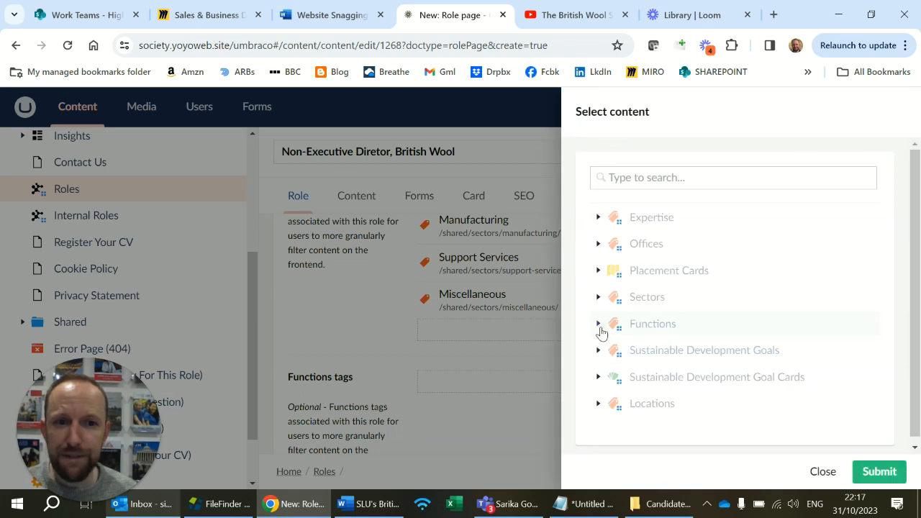
click(601, 323)
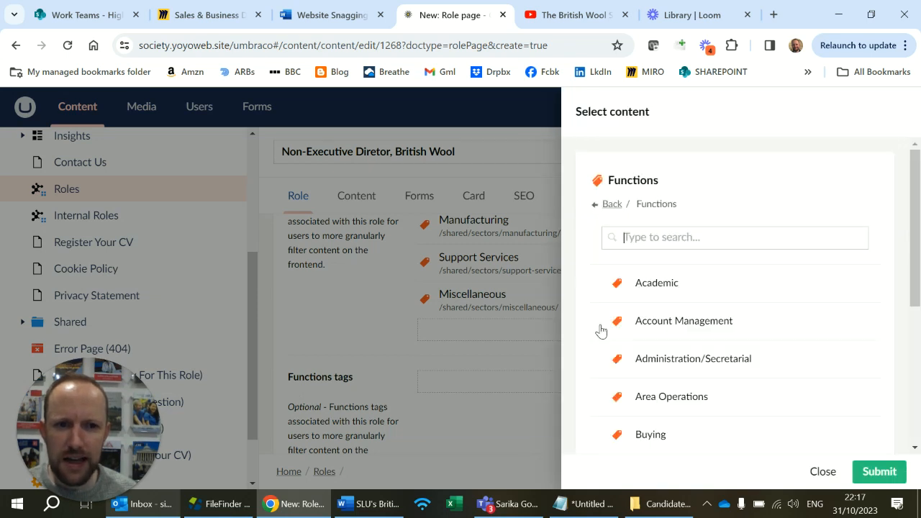
scroll(691, 346, down, 4)
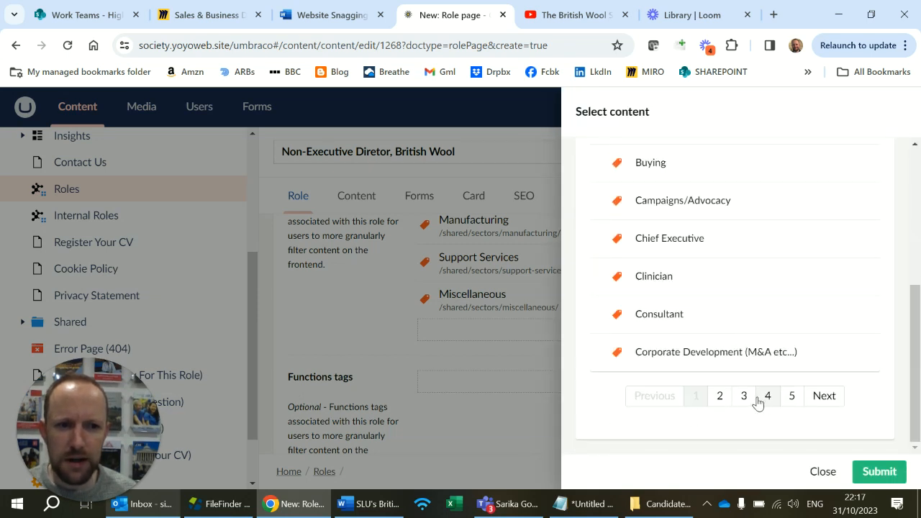
click(758, 397)
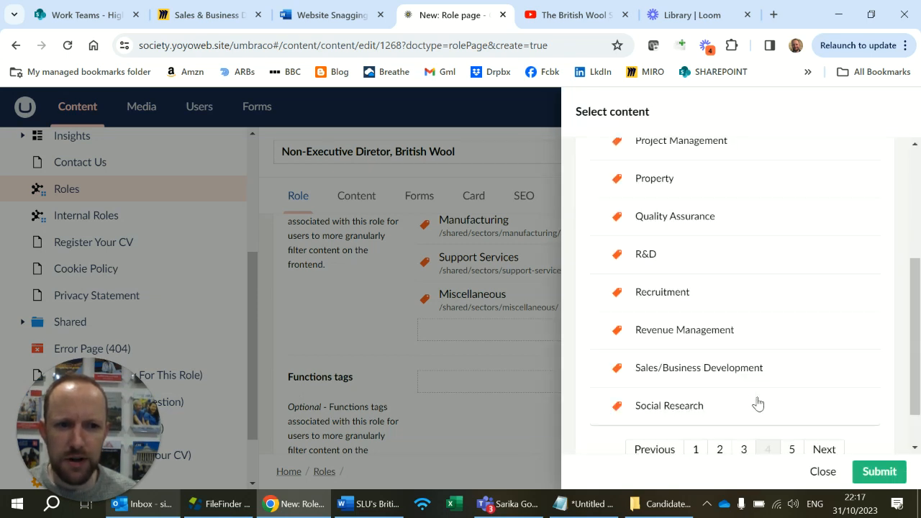
click(745, 451)
click(715, 290)
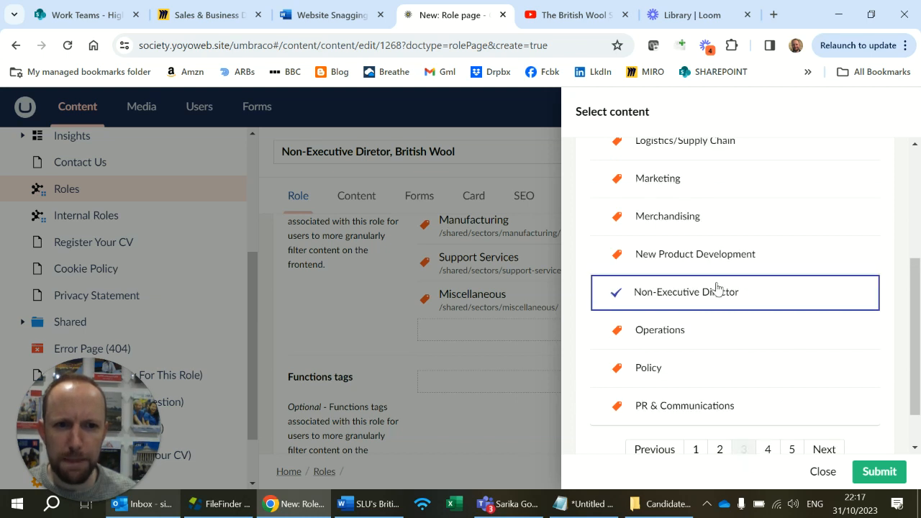
click(880, 471)
Add the locations tag Europe to the role.
scroll(506, 358, down, 3)
click(569, 299)
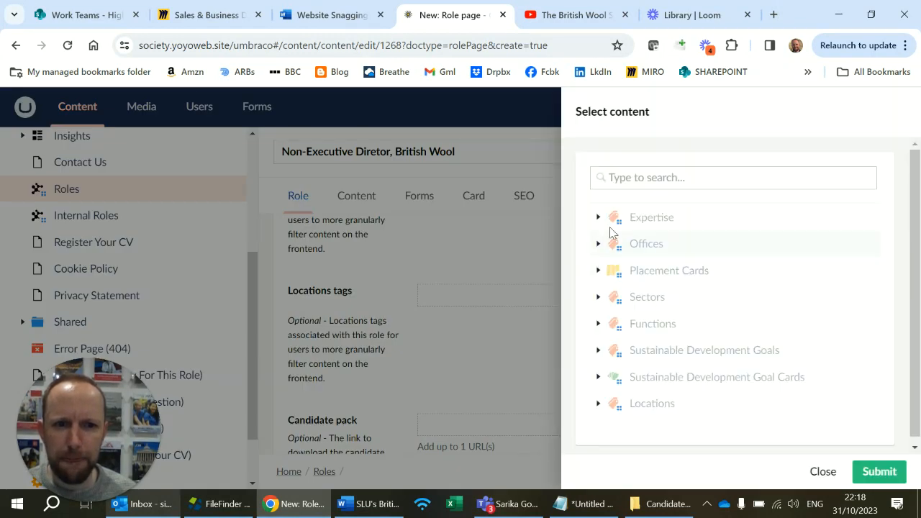
click(598, 407)
scroll(627, 318, down, 2)
click(674, 341)
click(881, 471)
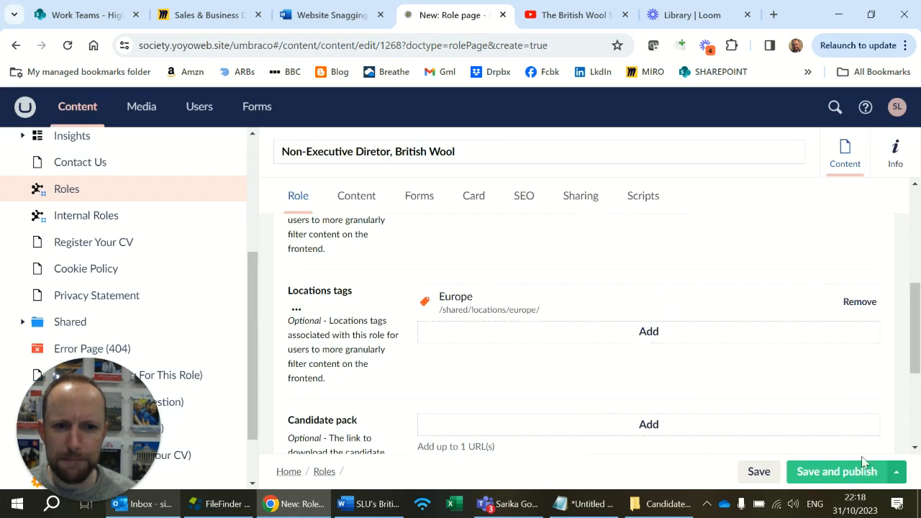
Link the role's candidate pack to the Candidate Pack British Wool PDF in the Candidate Packs media folder.
scroll(798, 385, down, 2)
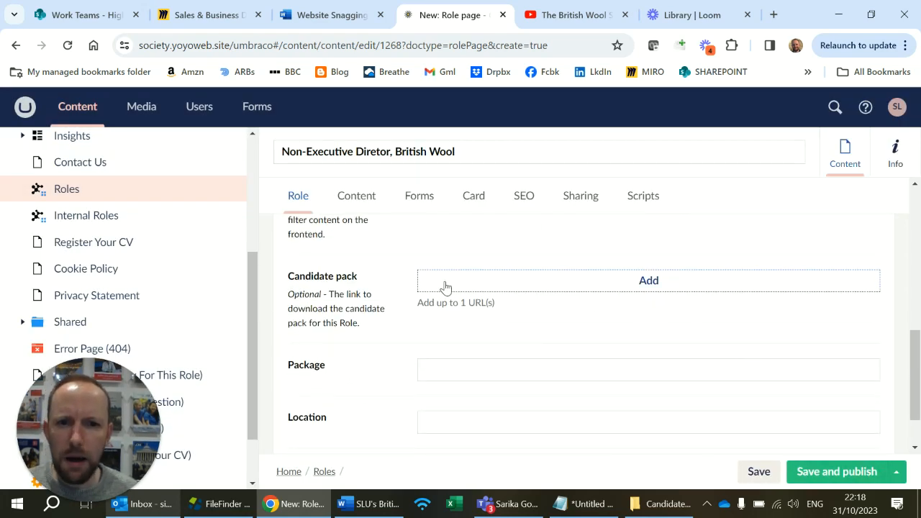
click(592, 286)
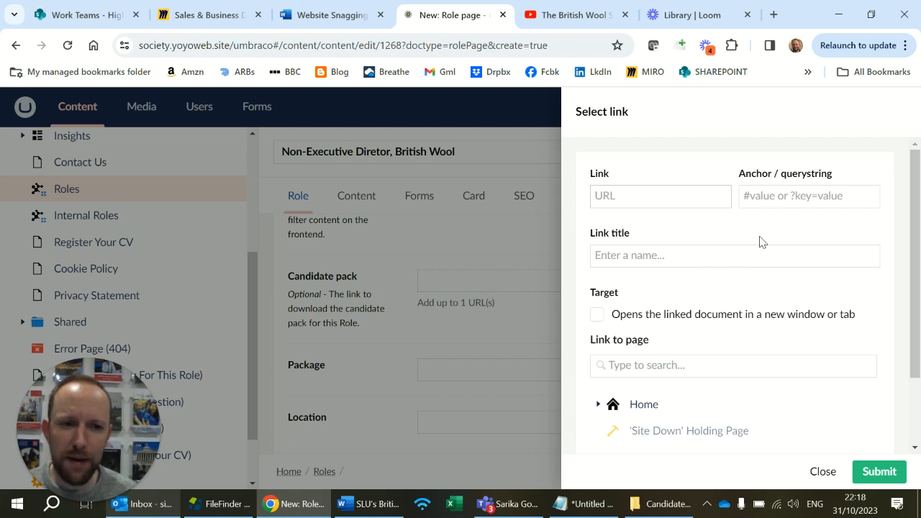
scroll(759, 240, down, 2)
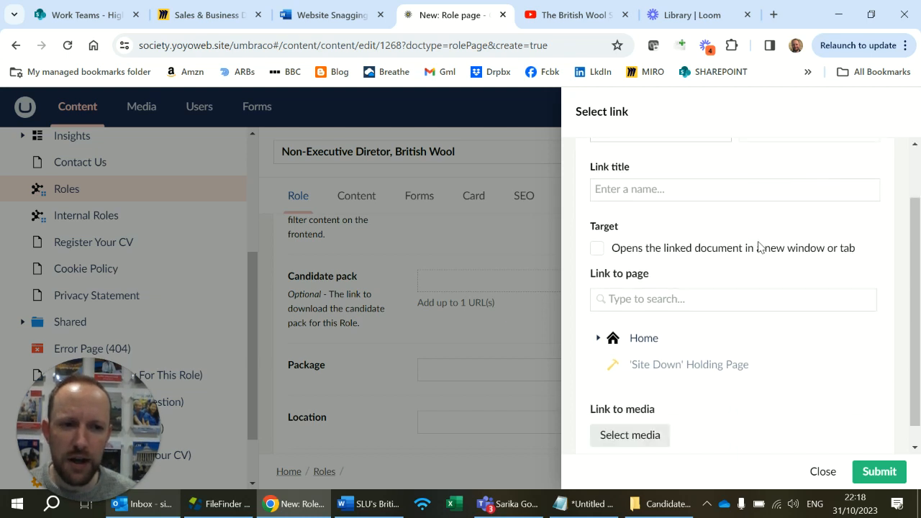
click(640, 416)
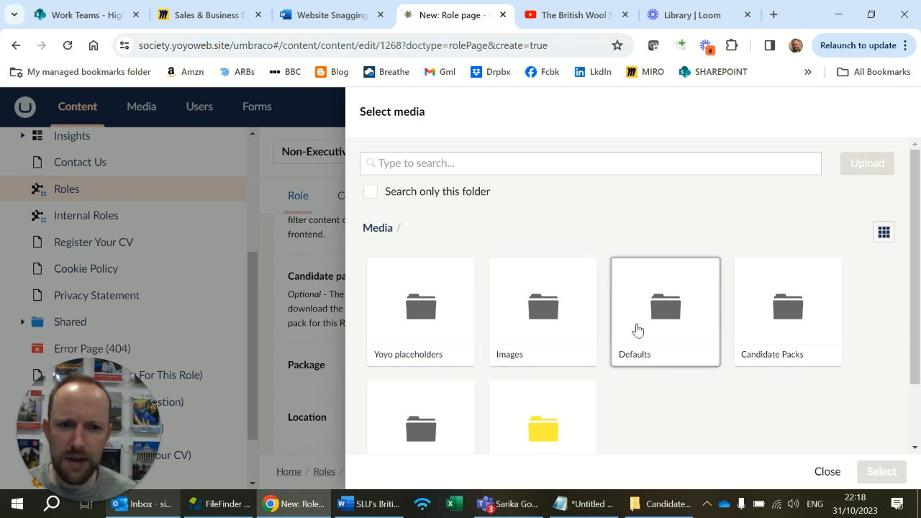
scroll(608, 356, down, 2)
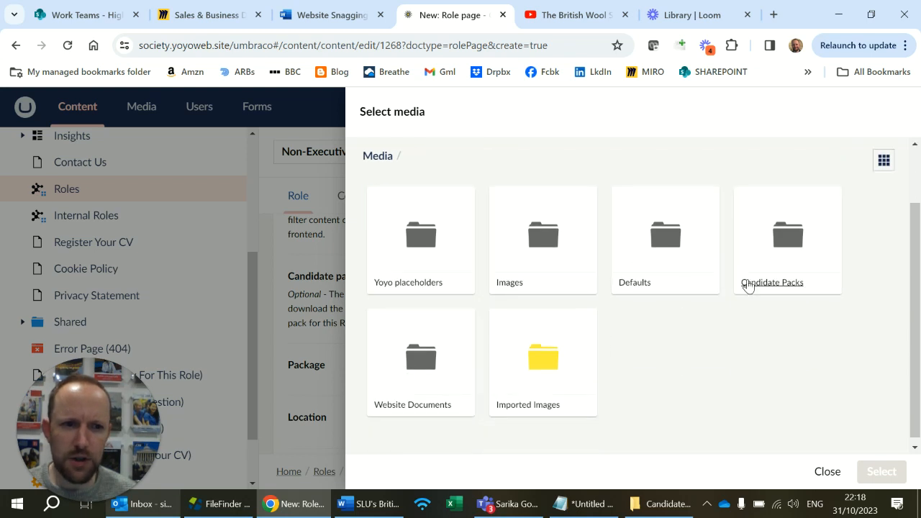
scroll(773, 332, up, 2)
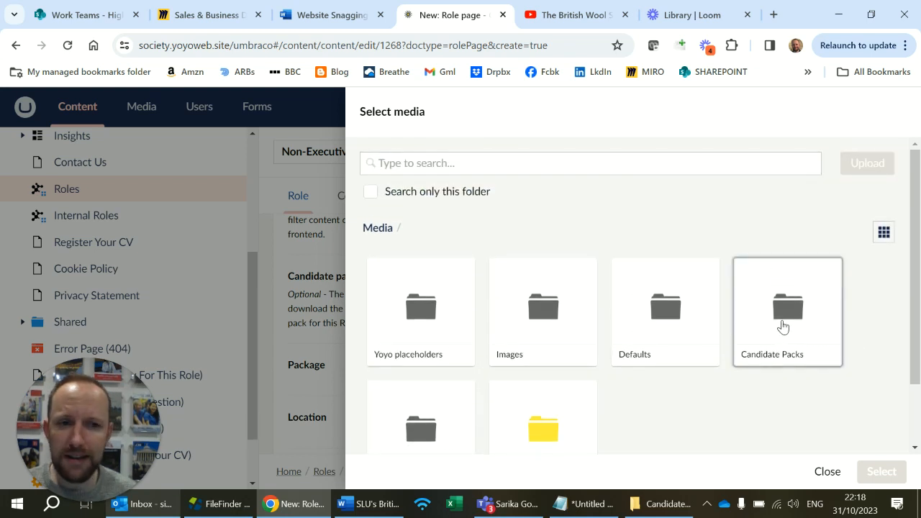
click(780, 326)
click(781, 326)
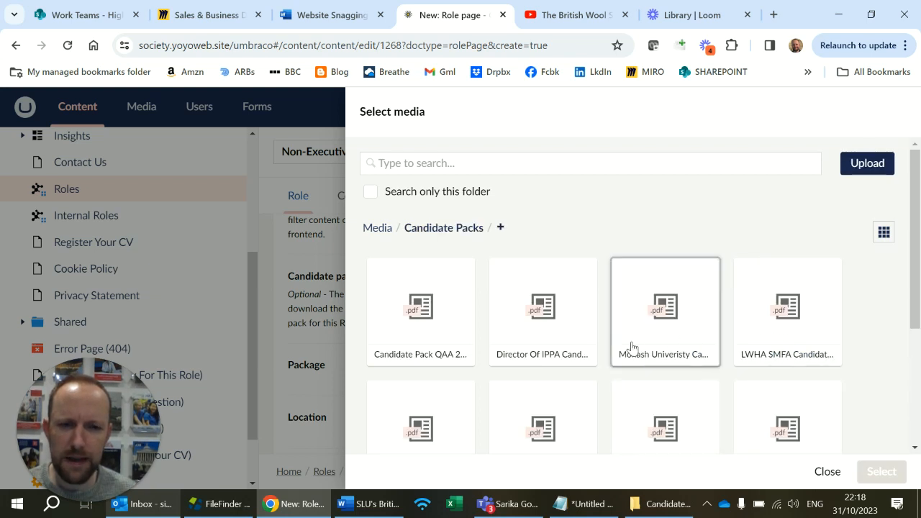
scroll(607, 373, down, 3)
scroll(619, 346, up, 3)
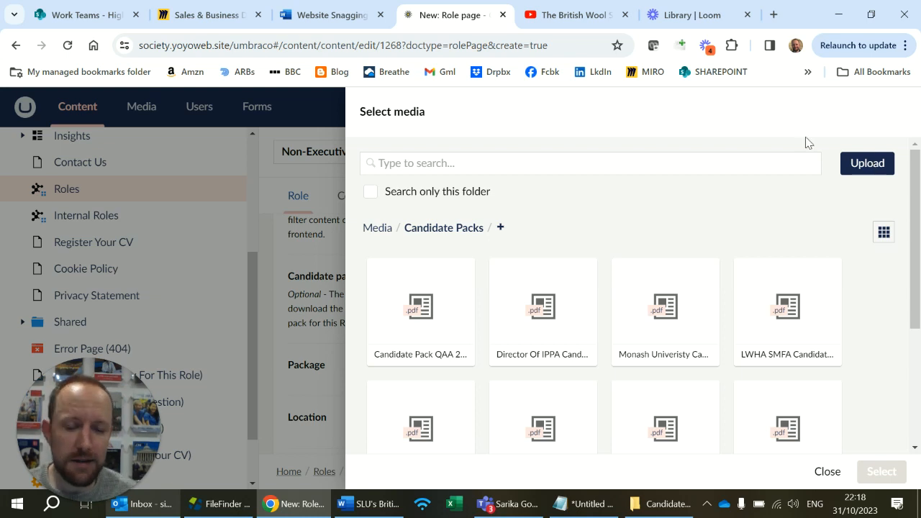
scroll(506, 329, down, 3)
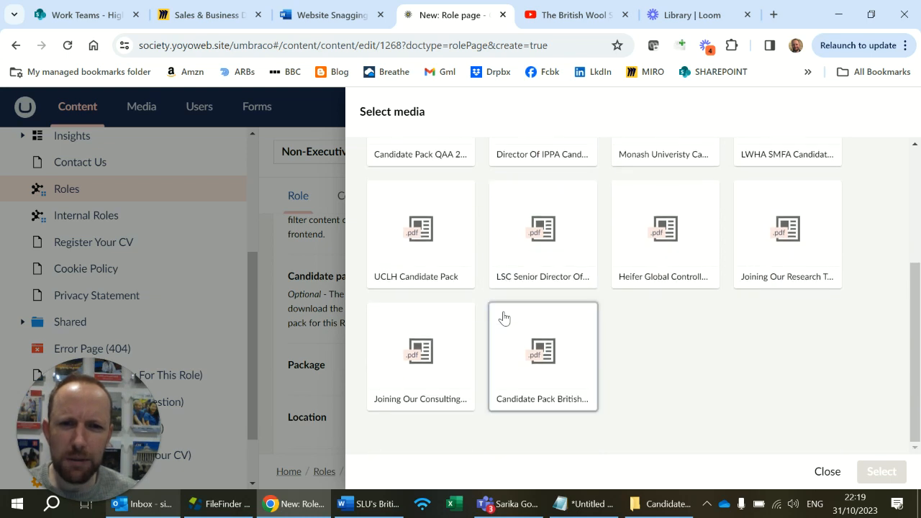
click(565, 351)
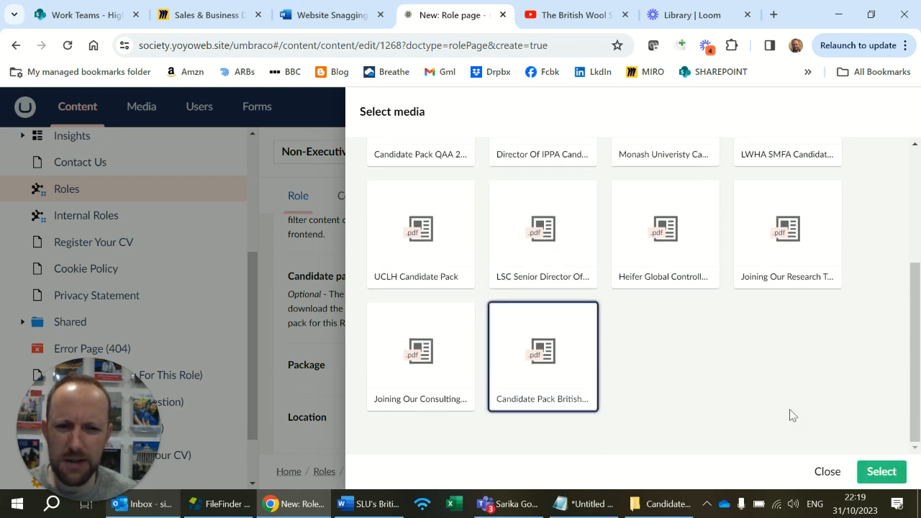
click(879, 475)
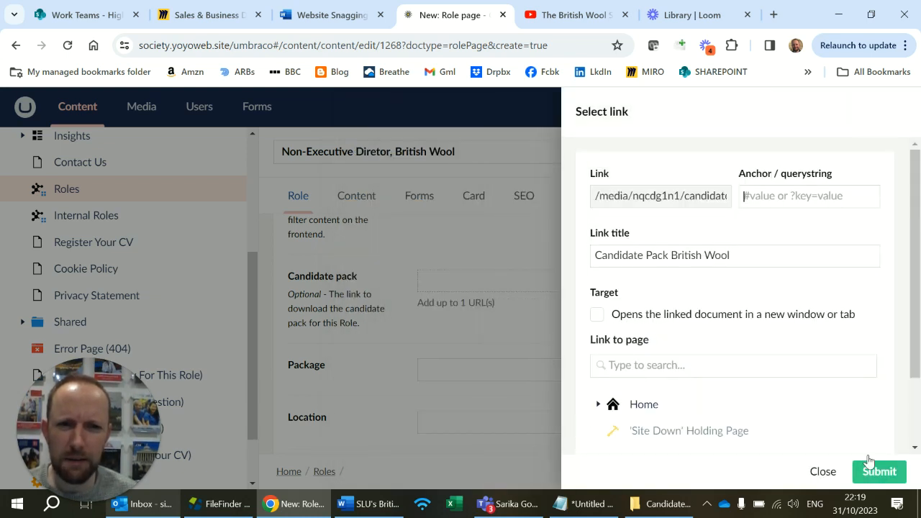
Set the candidate pack link to open in a new window or tab and submit the link.
click(597, 315)
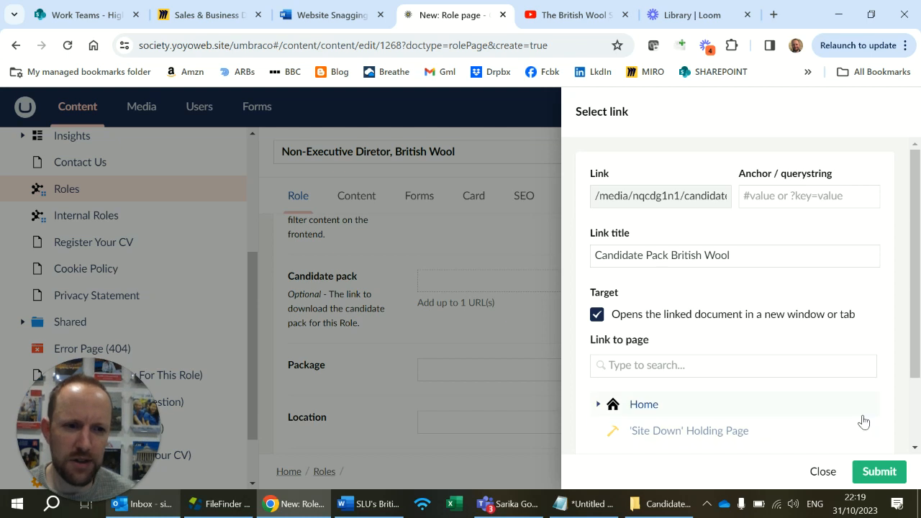
scroll(863, 422, down, 2)
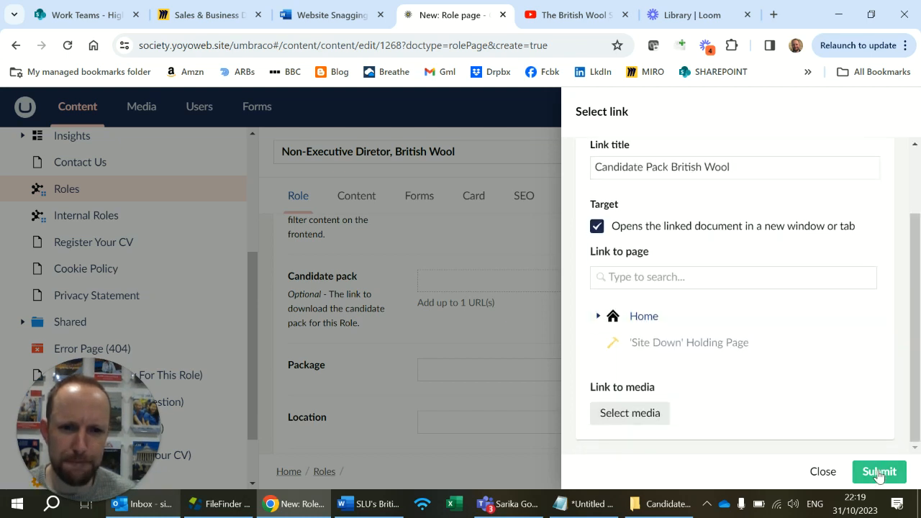
click(879, 472)
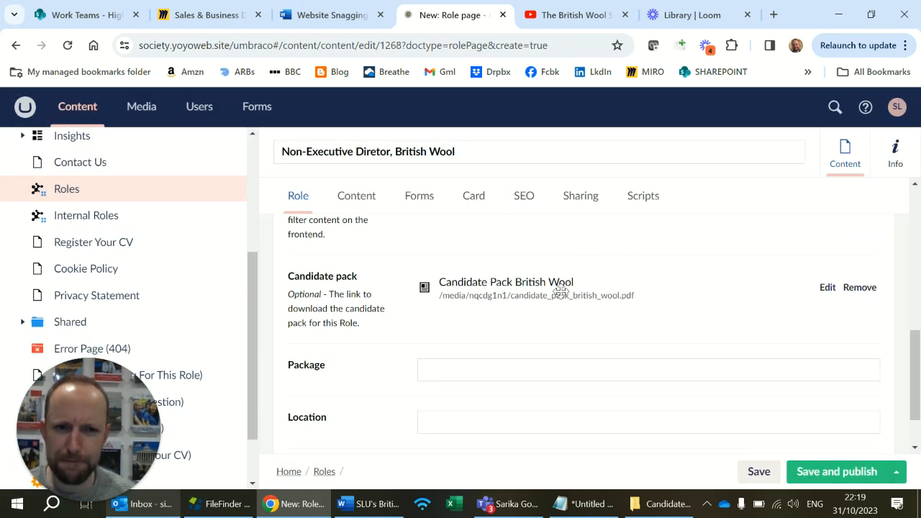
Move the text "£9,218 GBP per annum" from the Notepad notes into the role's Package field in Umbraco.
scroll(560, 303, down, 2)
click(526, 312)
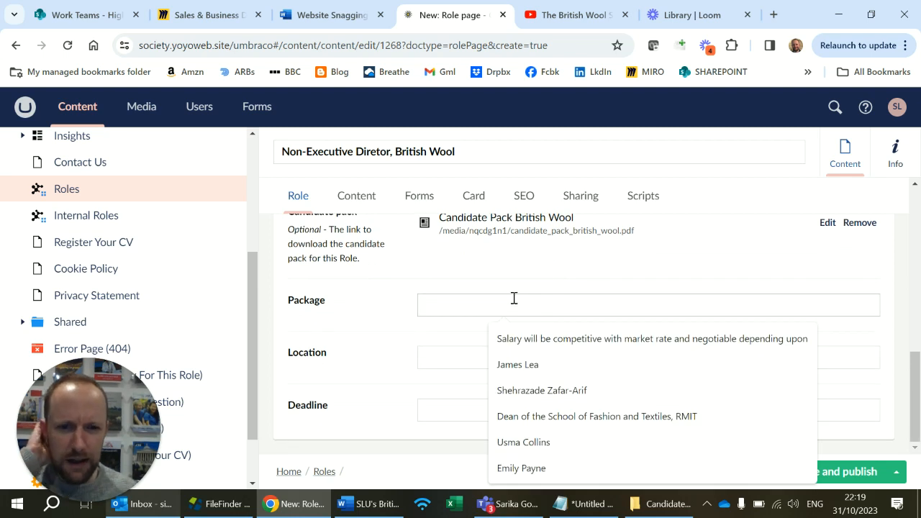
click(581, 504)
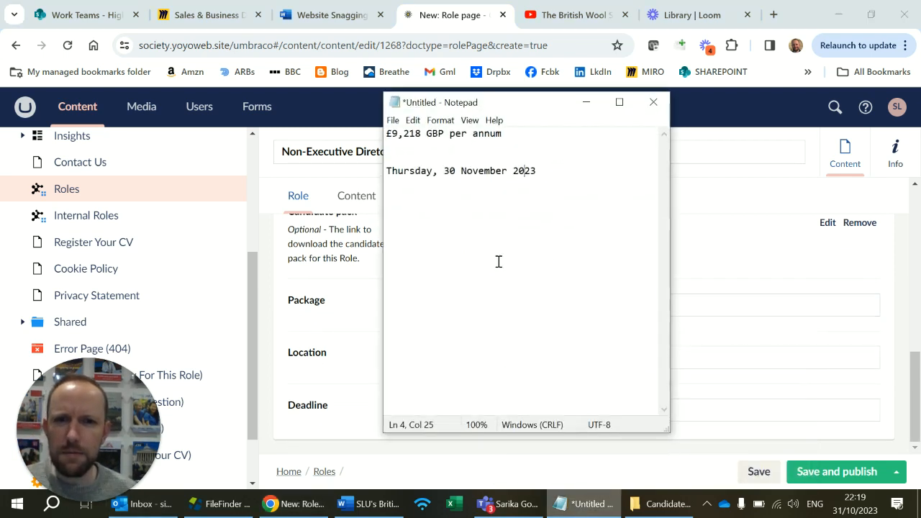
drag(510, 134, 316, 134)
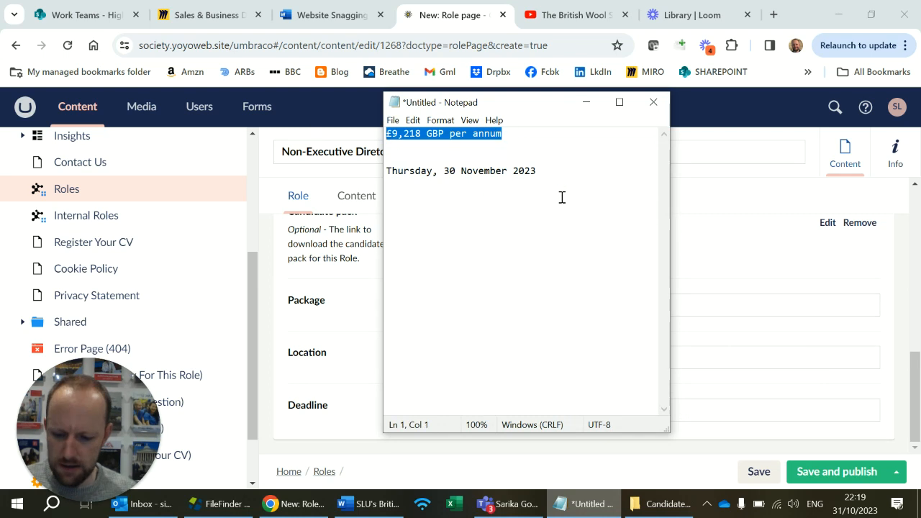
key(ctrl+x)
click(712, 297)
key(ctrl+v)
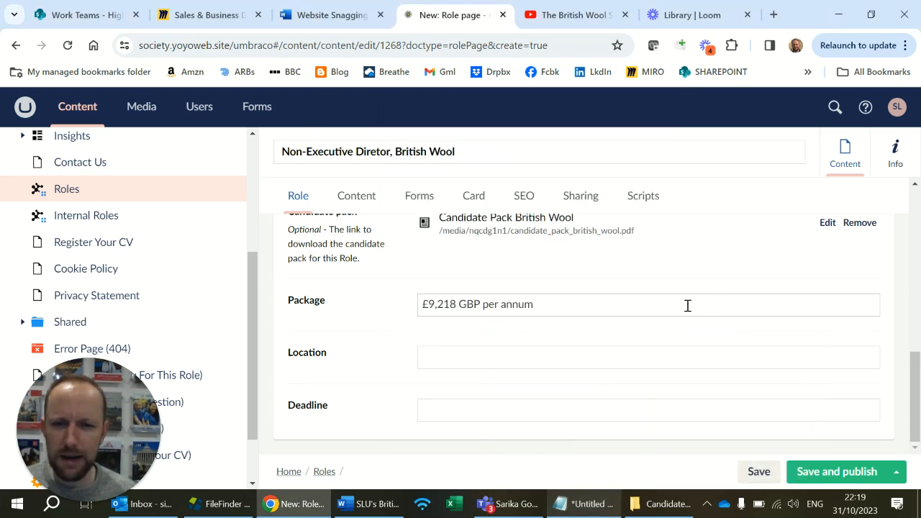
Set the role's location to "Bradford, United Kingdom".
click(577, 362)
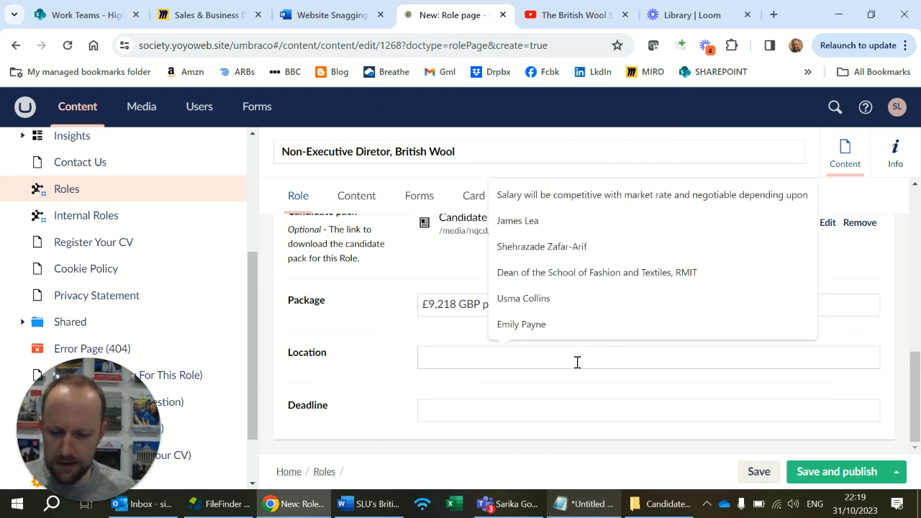
text(Bradford, United Kingdom)
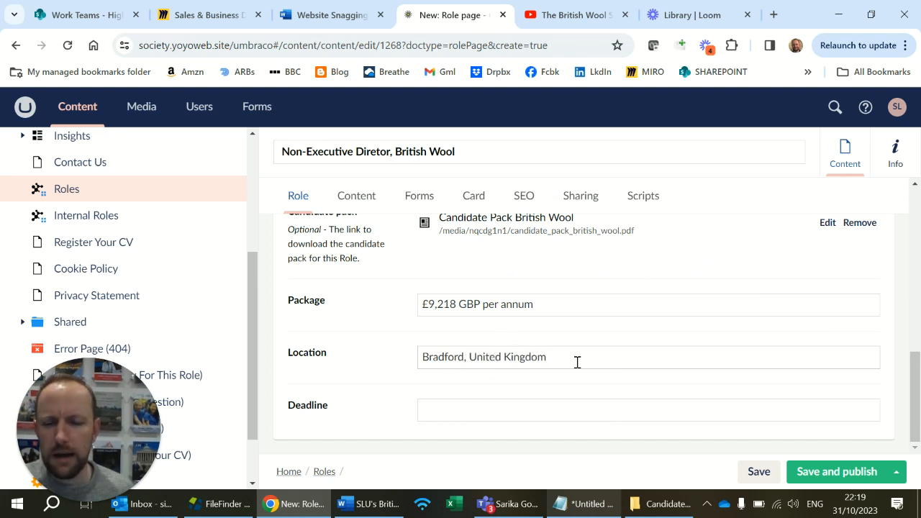
Set the role's deadline to "Thursday, 30 November 2023".
click(554, 406)
text(Thursda)
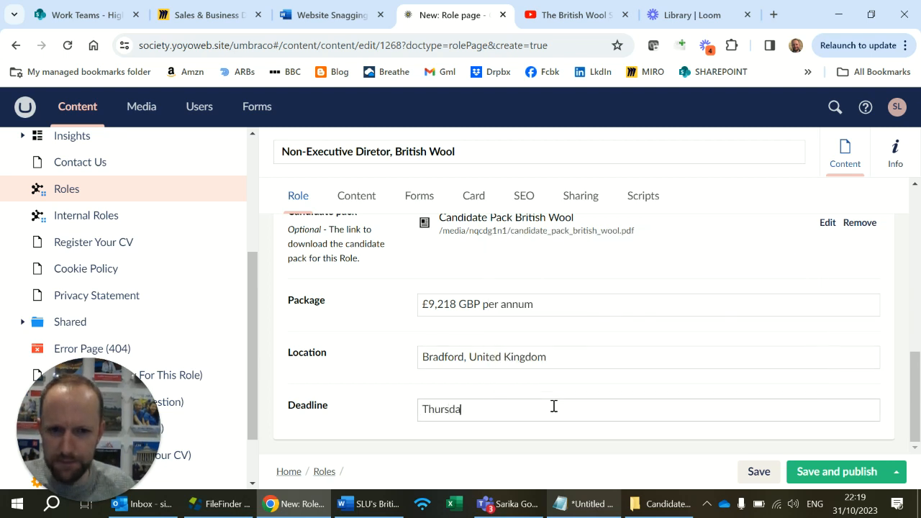
text(y, 30)
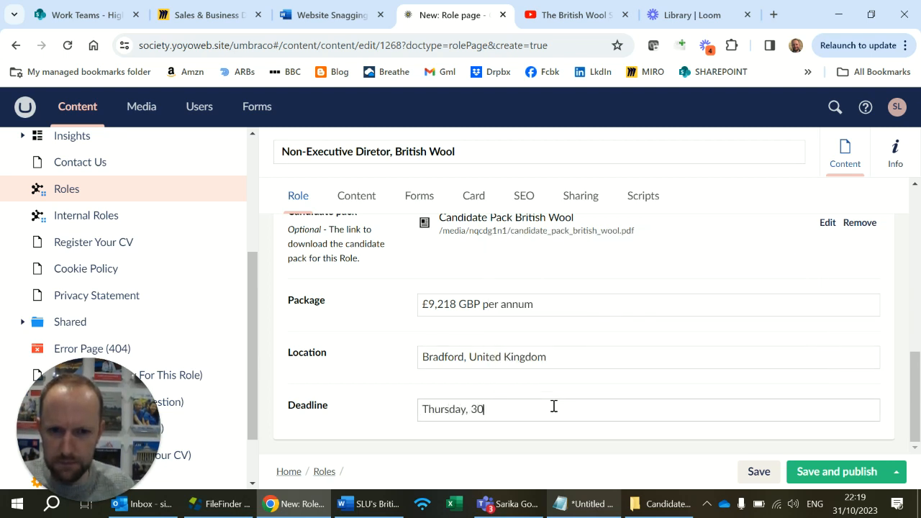
text( November 2023)
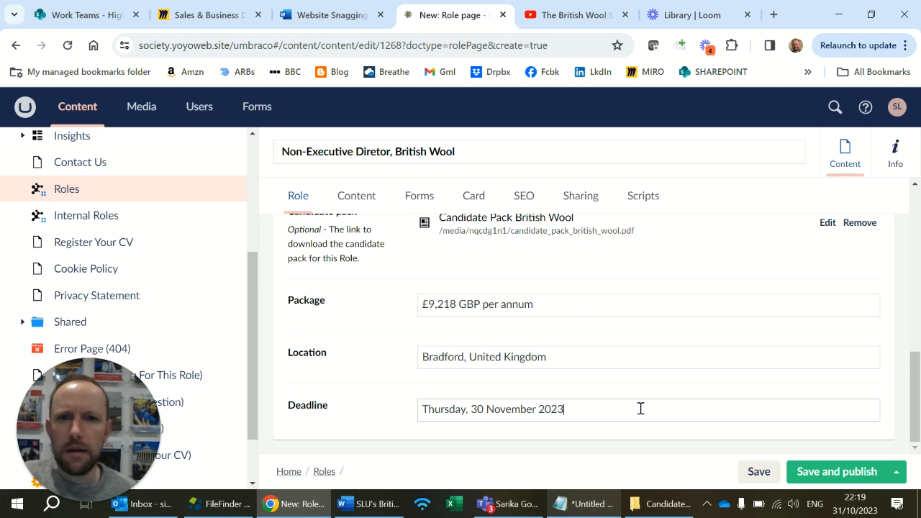
Set the role's main content image to British Wool Sheep from the Roles folder within the Images media folder.
click(366, 200)
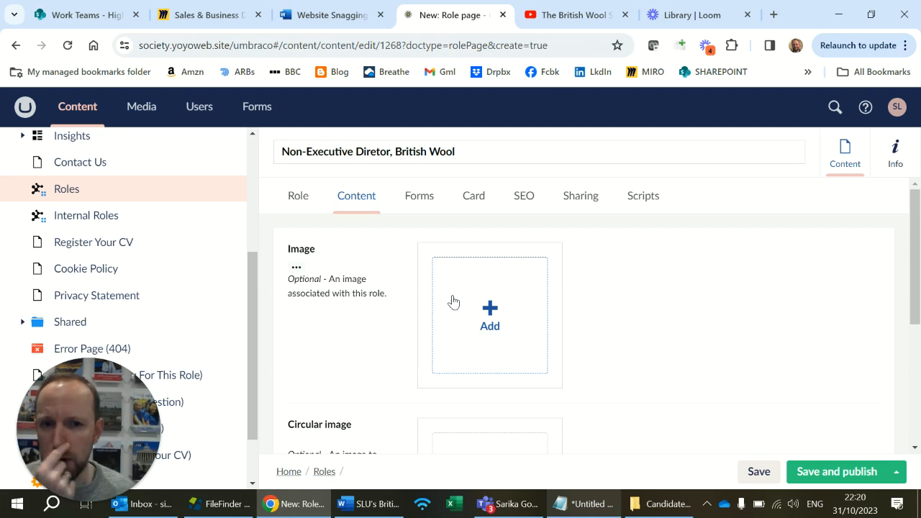
click(454, 301)
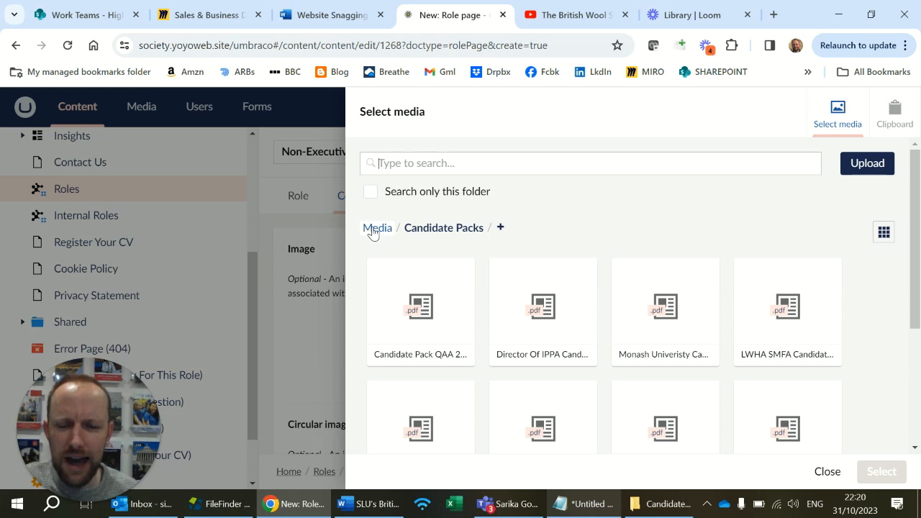
click(372, 230)
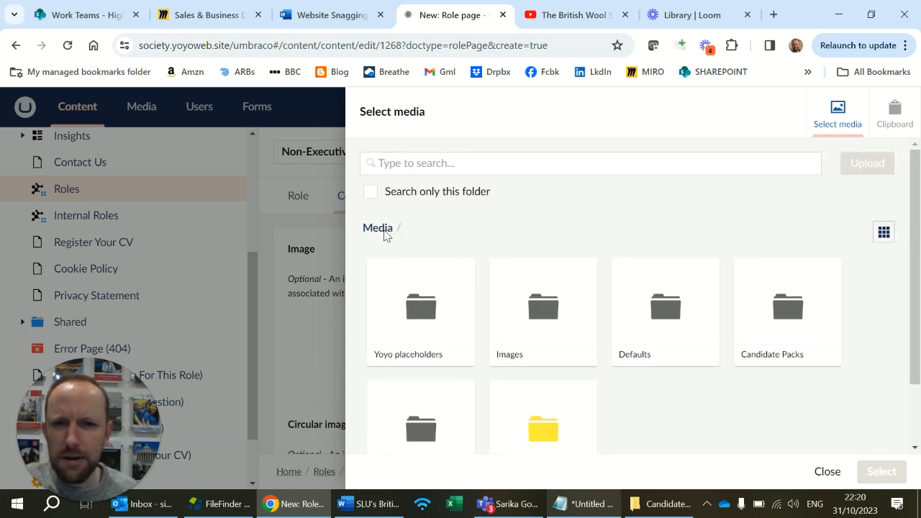
click(506, 366)
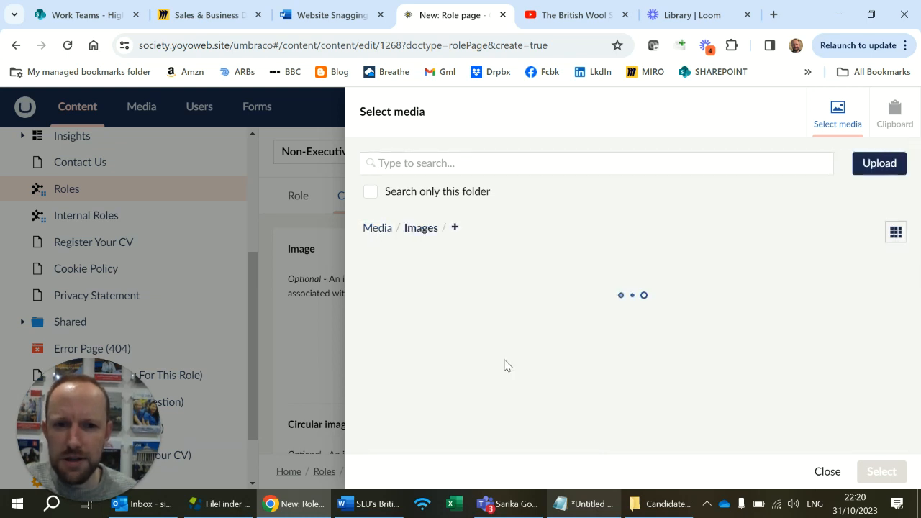
scroll(506, 365, down, 1)
scroll(506, 365, down, 2)
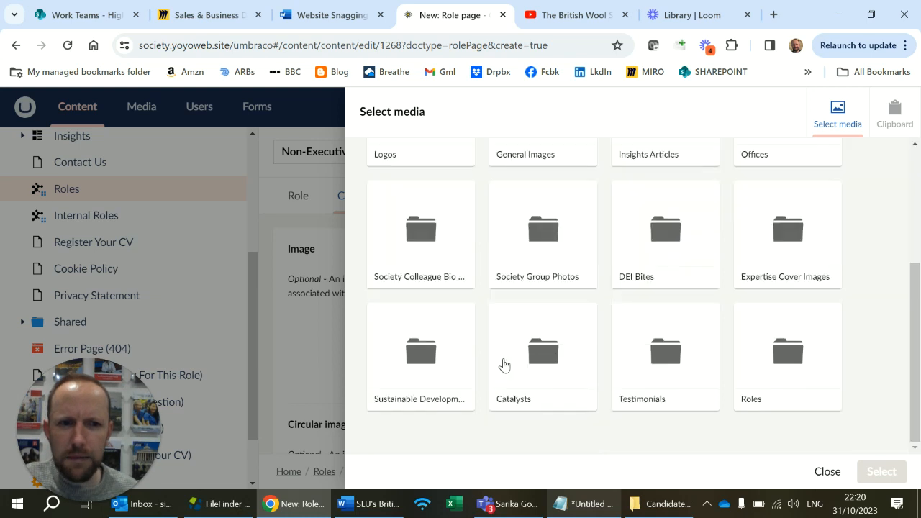
click(754, 400)
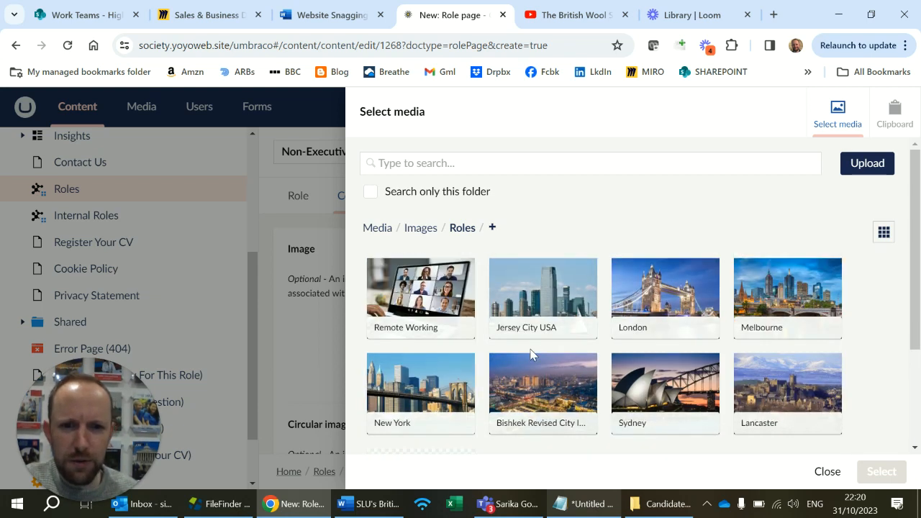
click(866, 163)
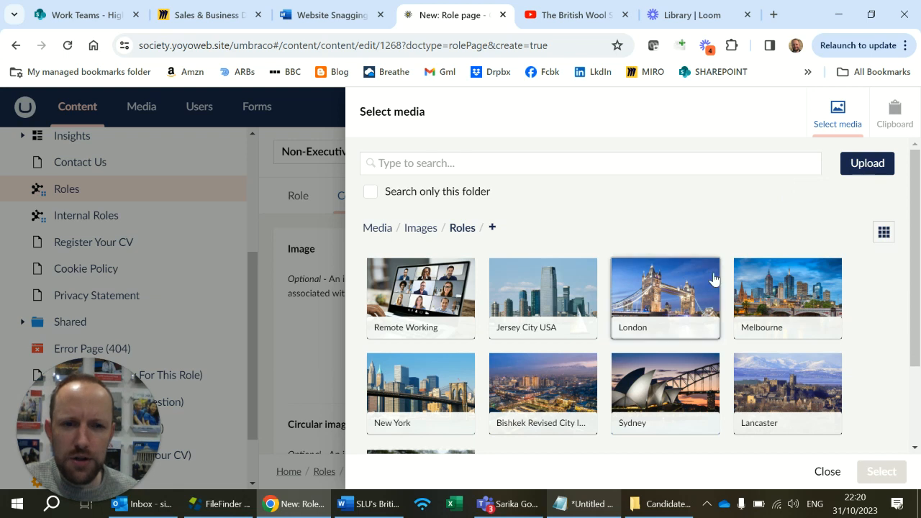
scroll(712, 280, down, 3)
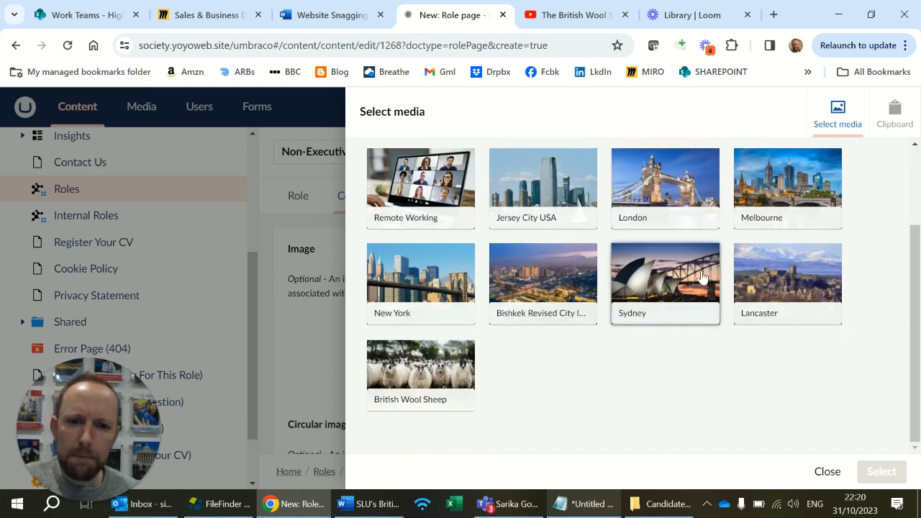
click(405, 366)
click(880, 474)
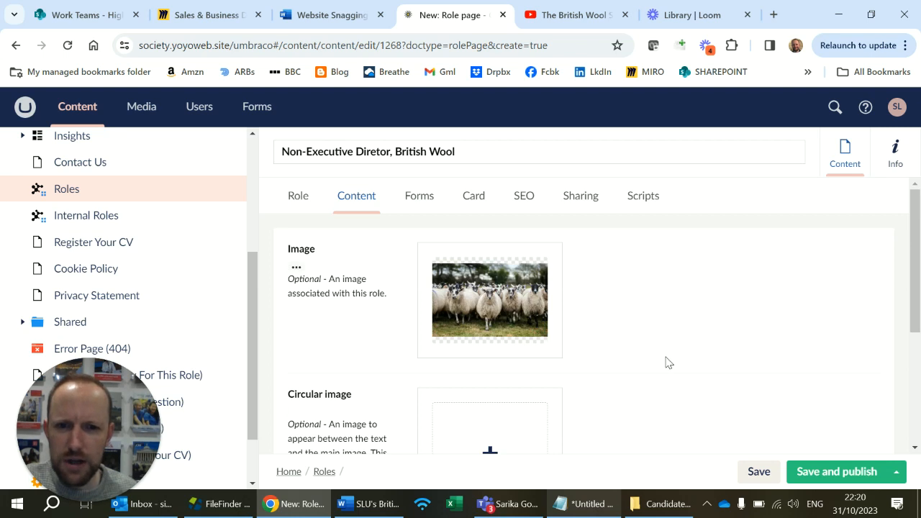
Set the role's circular image to British Wool Logo from the Logos folder within the Images media folder.
scroll(666, 362, down, 2)
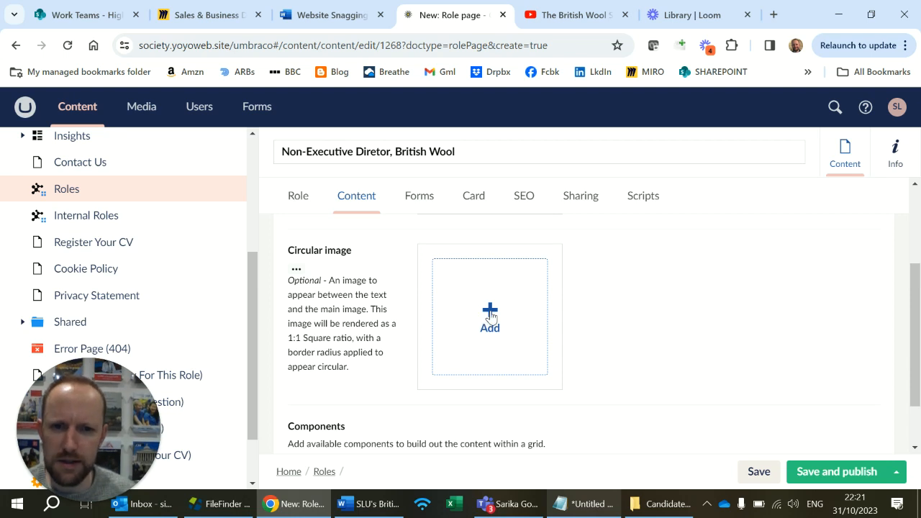
click(490, 315)
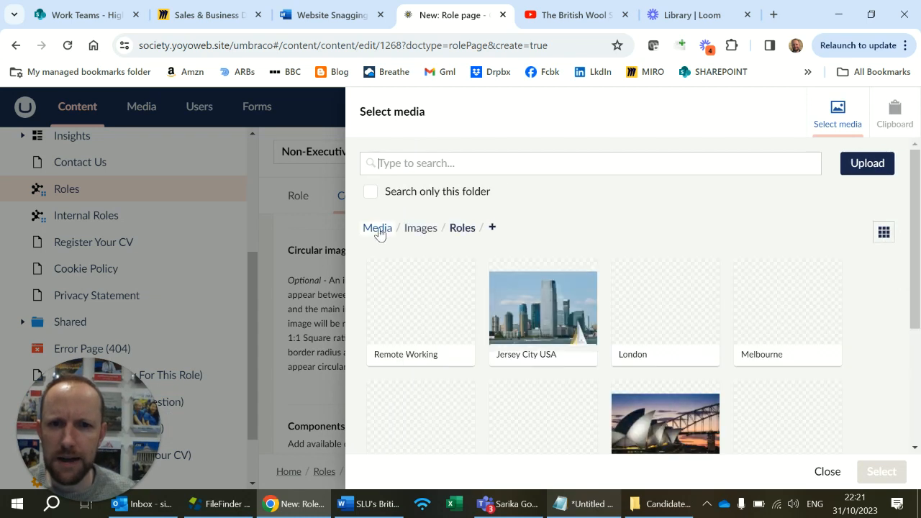
click(418, 232)
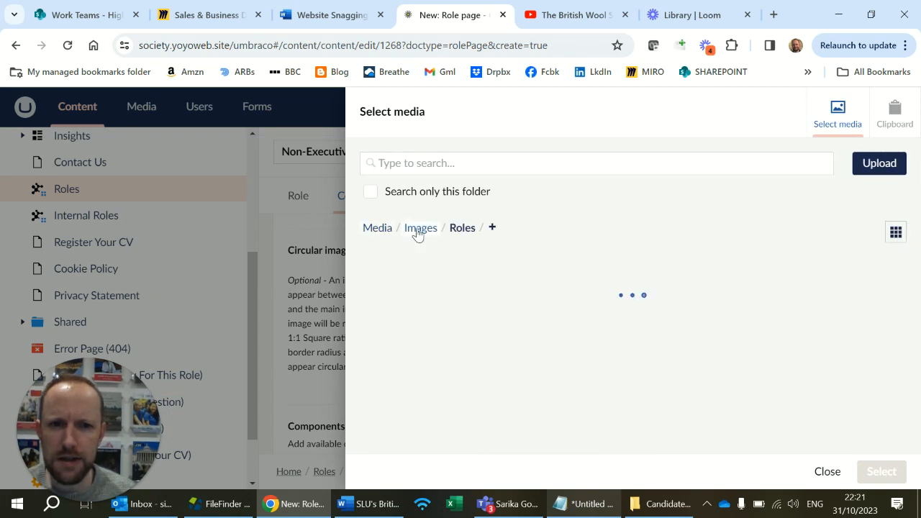
click(406, 352)
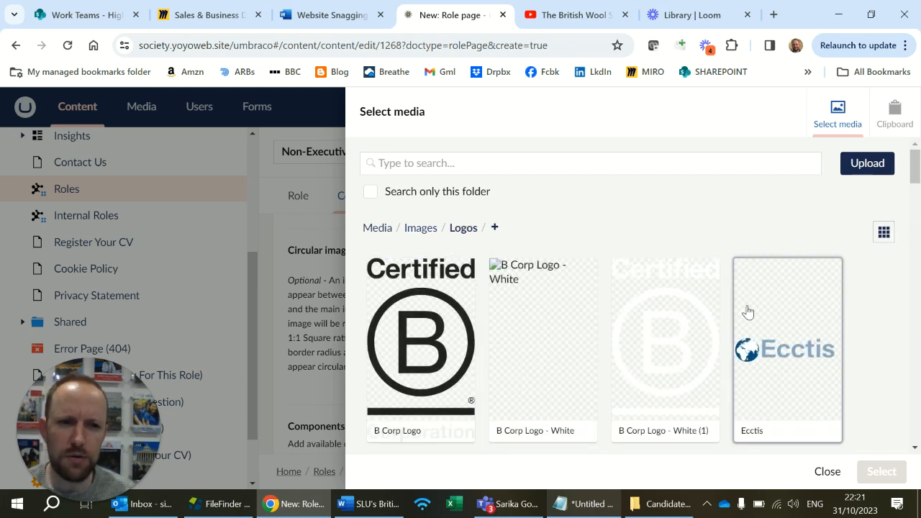
scroll(745, 313, down, 7)
scroll(746, 313, down, 5)
scroll(746, 313, down, 2)
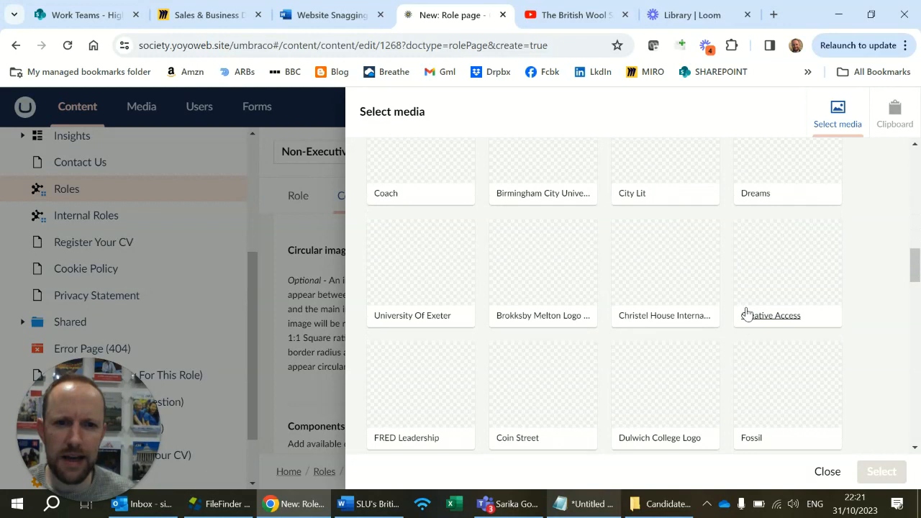
scroll(746, 313, down, 3)
scroll(746, 313, down, 7)
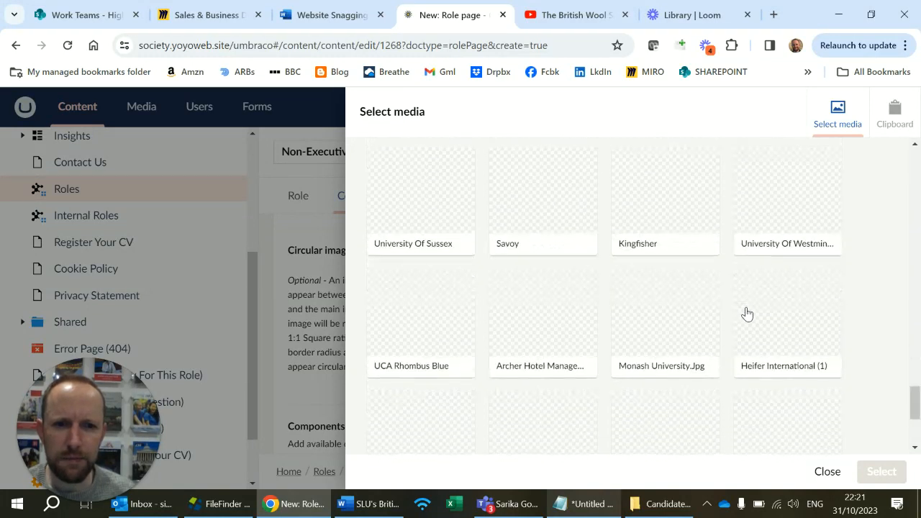
click(448, 345)
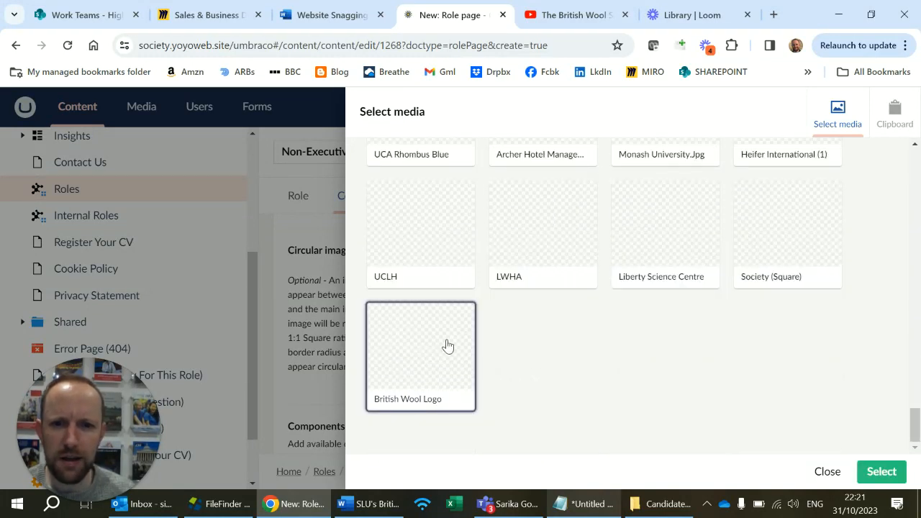
click(880, 472)
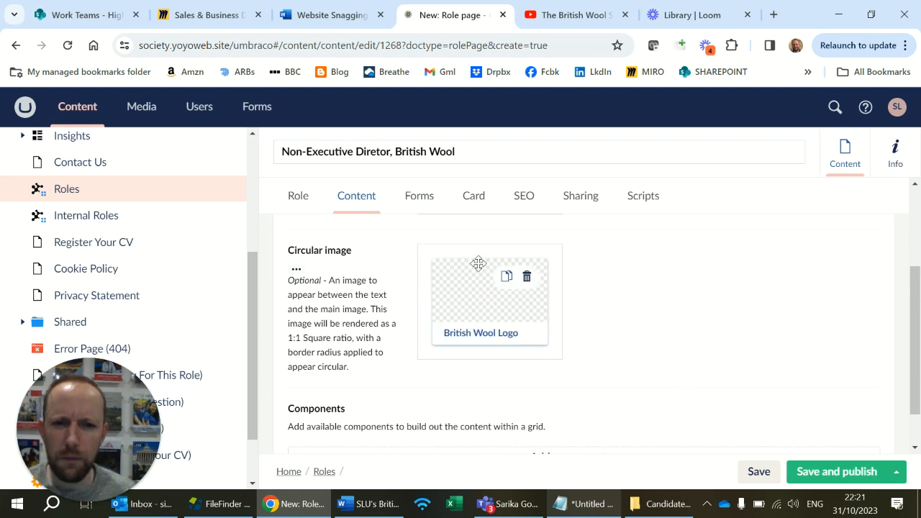
Add a Text component to the role's content components.
scroll(541, 379, down, 1)
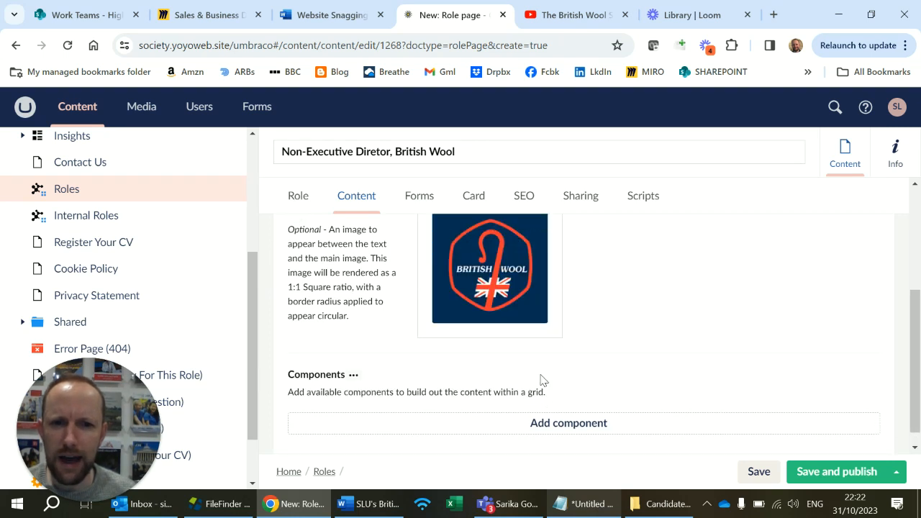
scroll(540, 379, down, 1)
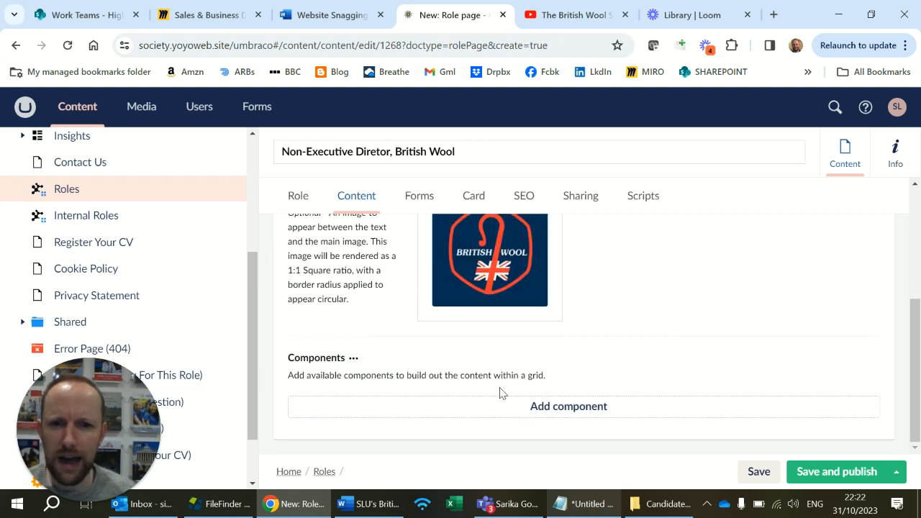
click(567, 410)
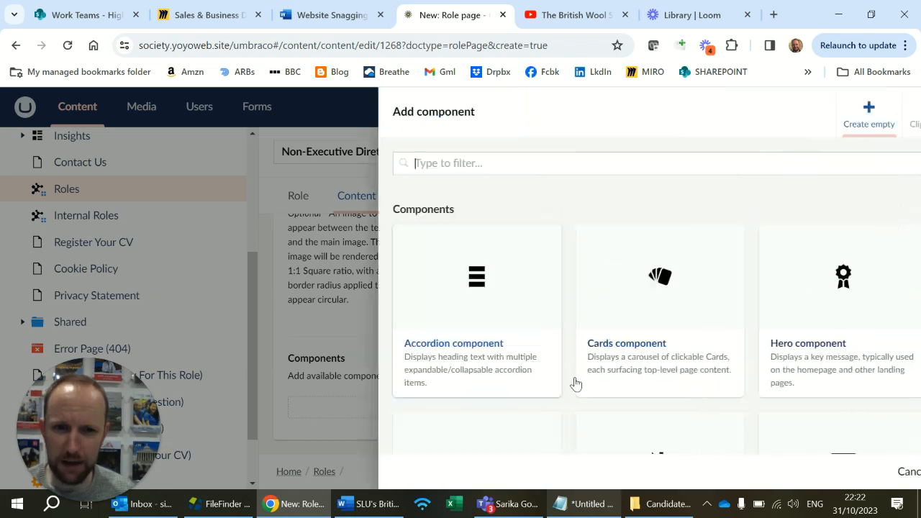
scroll(596, 362, down, 5)
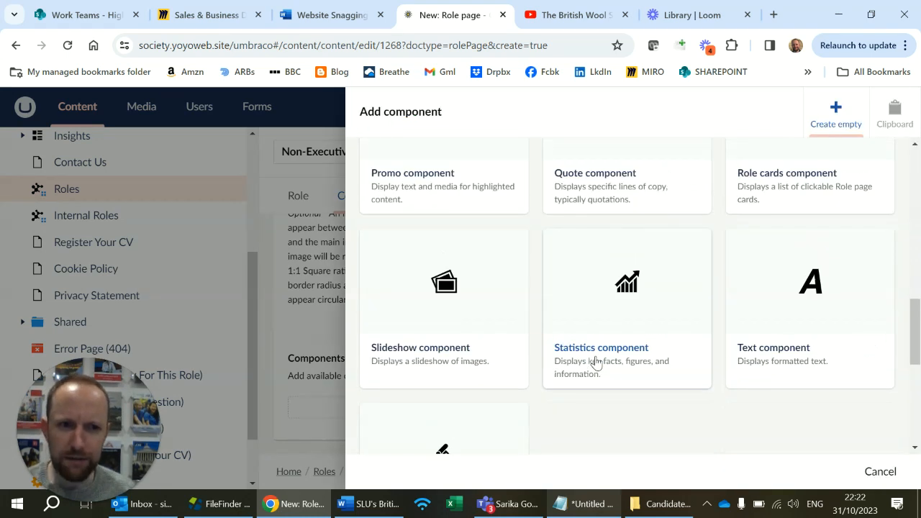
click(792, 317)
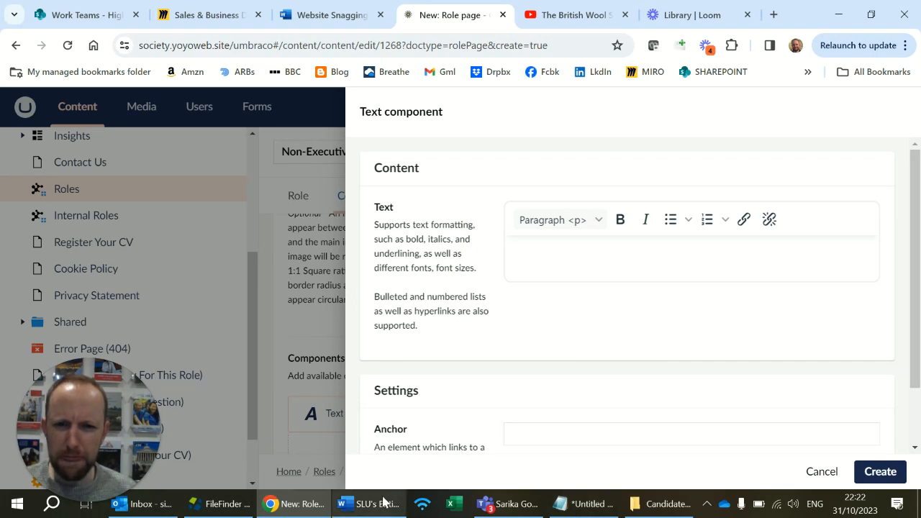
Open the Draft Candidate Pack Word document from the Candidate Pack, Advert, and Canva folder and go to its Executive Summary.
click(639, 505)
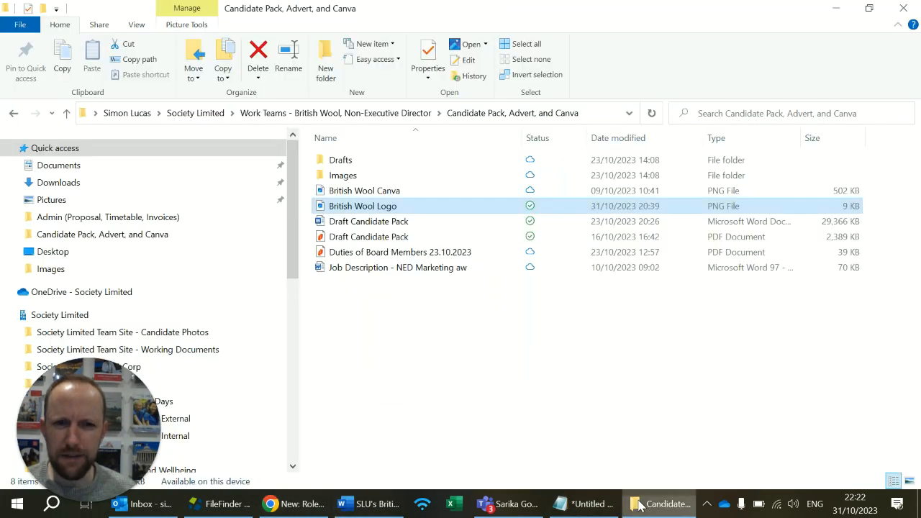
double_click(447, 221)
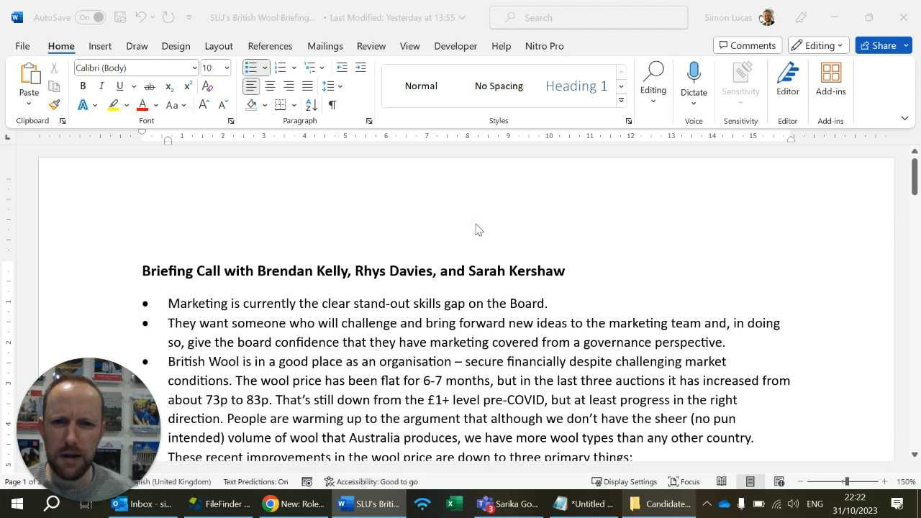
scroll(533, 268, down, 15)
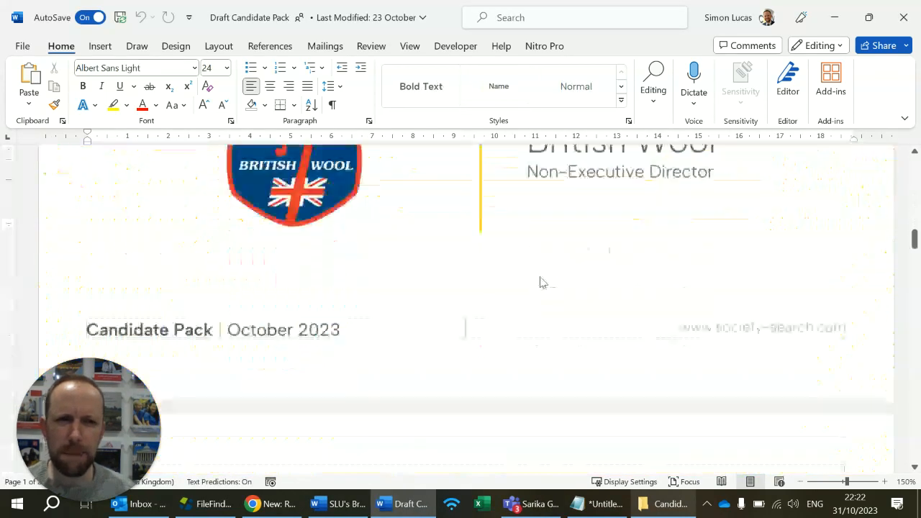
scroll(542, 283, down, 7)
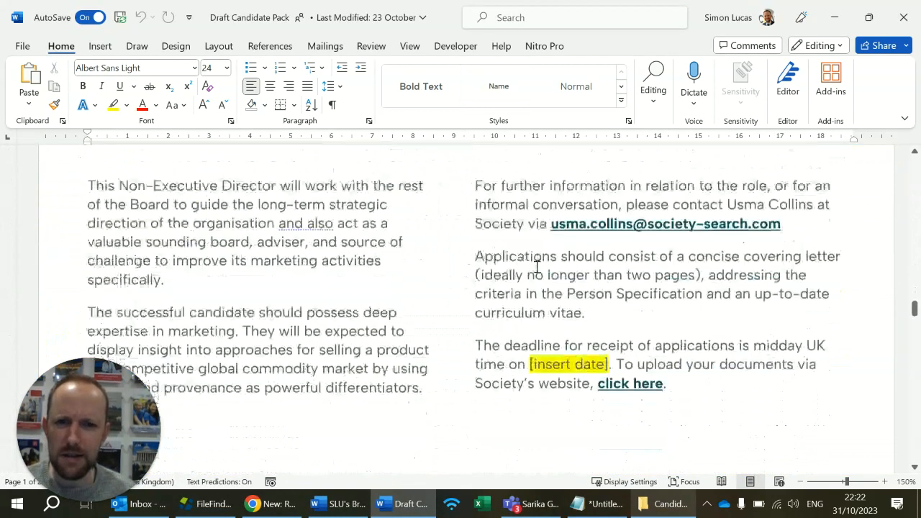
scroll(539, 263, up, 4)
Copy the Executive Summary's large introductory paragraph about British Wool from Word into the Text component in Umbraco.
drag(454, 307, 141, 200)
key(ctrl+c)
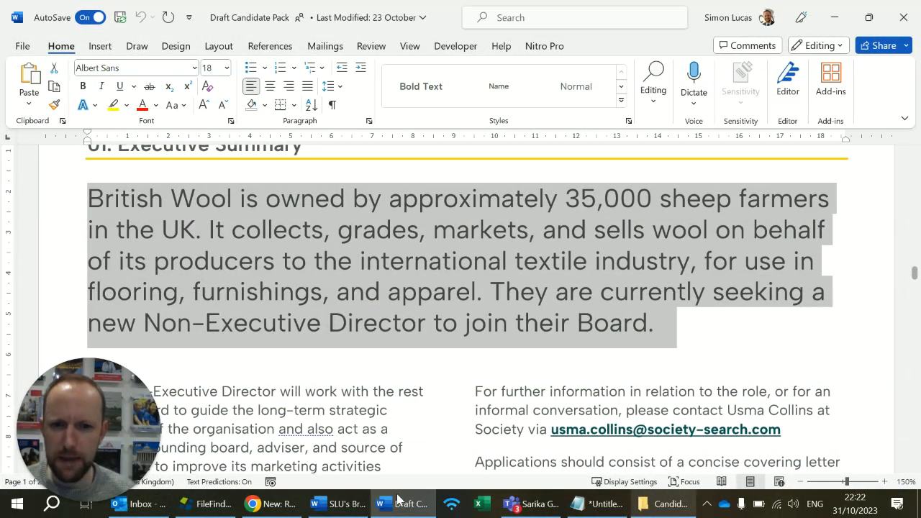
click(268, 504)
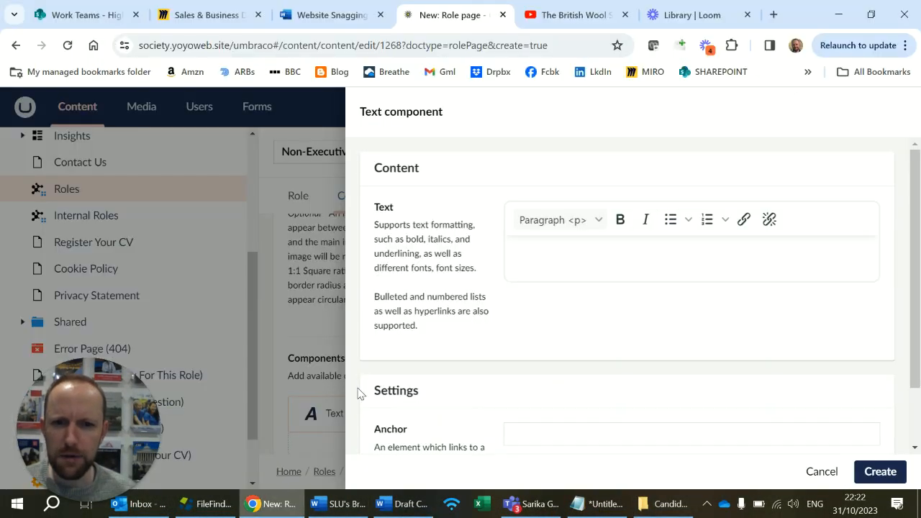
click(564, 251)
key(ctrl+v)
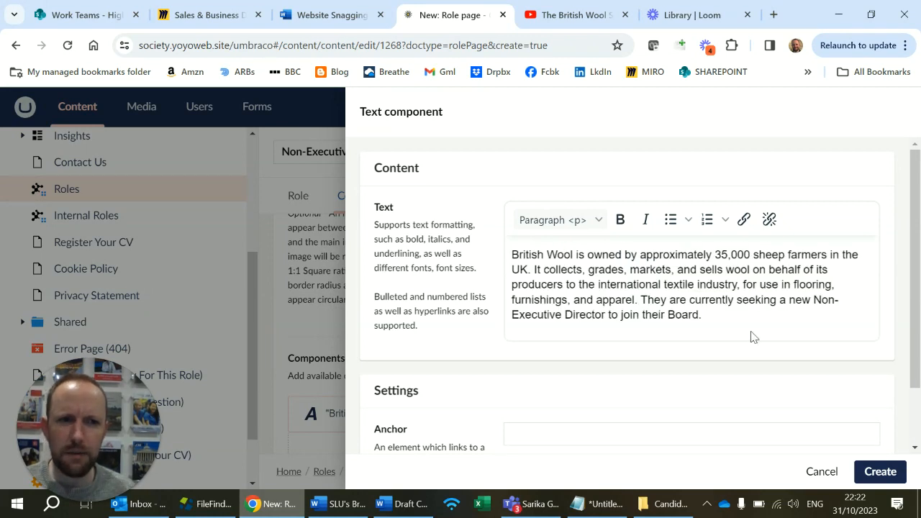
Copy the two Executive Summary paragraphs on the Non-Executive Director's work and the successful candidate from Word into the Text component below the introduction.
key(Return)
key(Return)
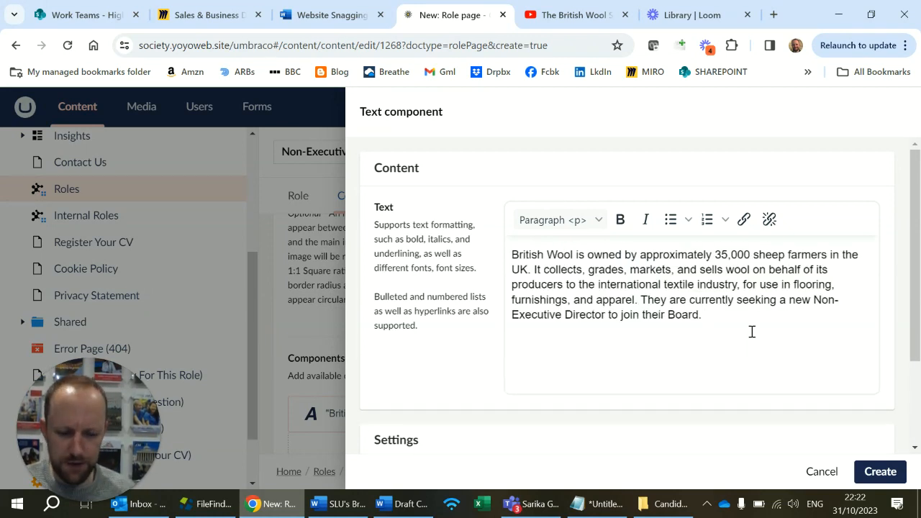
key(BackSpace)
click(407, 504)
scroll(353, 381, down, 8)
scroll(420, 391, up, 3)
drag(420, 390, 98, 181)
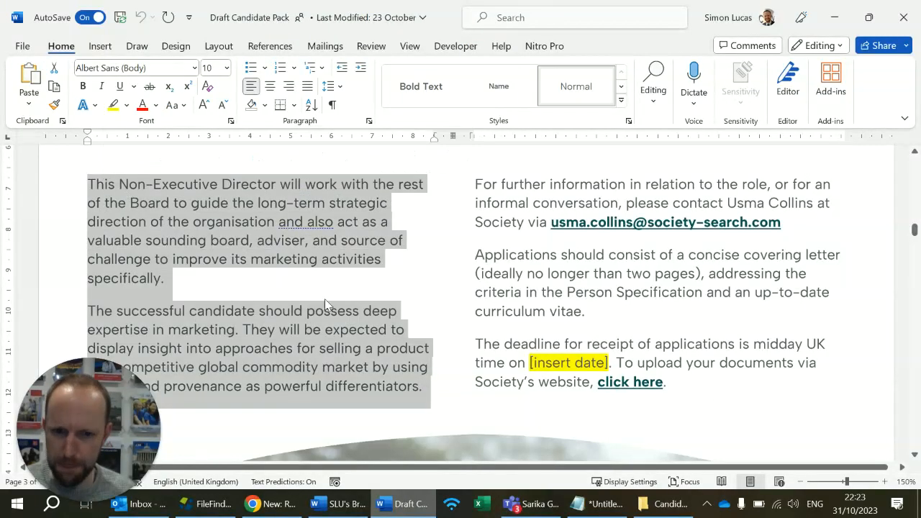
click(273, 504)
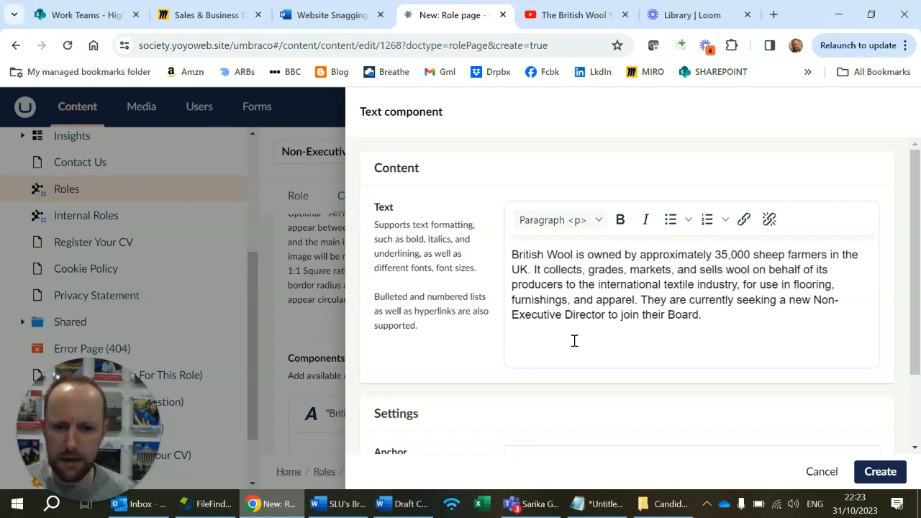
text(This Non-Executive Director will work with the rest of the Board to guide the long-term strategic direction of the organisation and also act as a valuable sounding board, adviser, and source of challenge to improve its marketing activities specifically. The successful candidate should possess deep expertise in marketing. They will be expected to display insight into approaches for selling a product in a competitive global commodity market by using quality and provenance as powerful differentiators.)
click(734, 387)
key(Return)
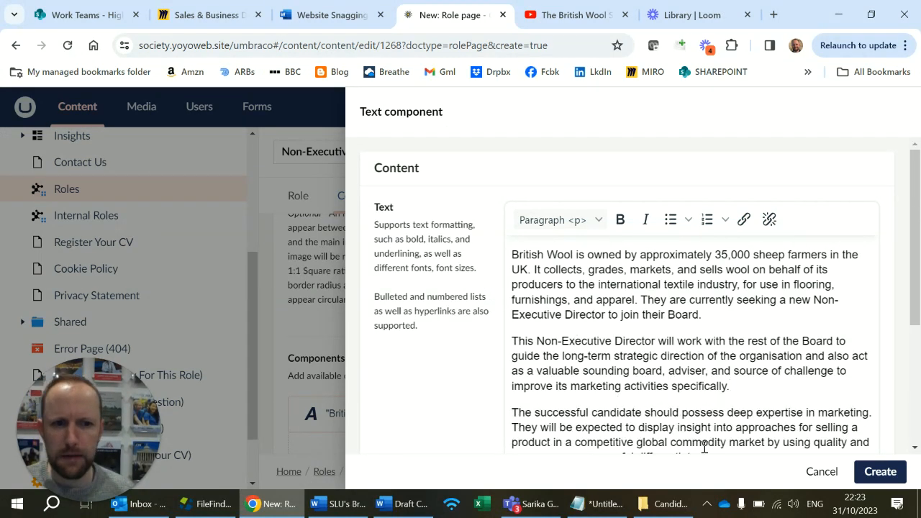
Copy the Executive Summary's further information, application and deadline paragraphs from Word to the end of the Text component in Umbraco.
scroll(705, 447, down, 3)
click(403, 504)
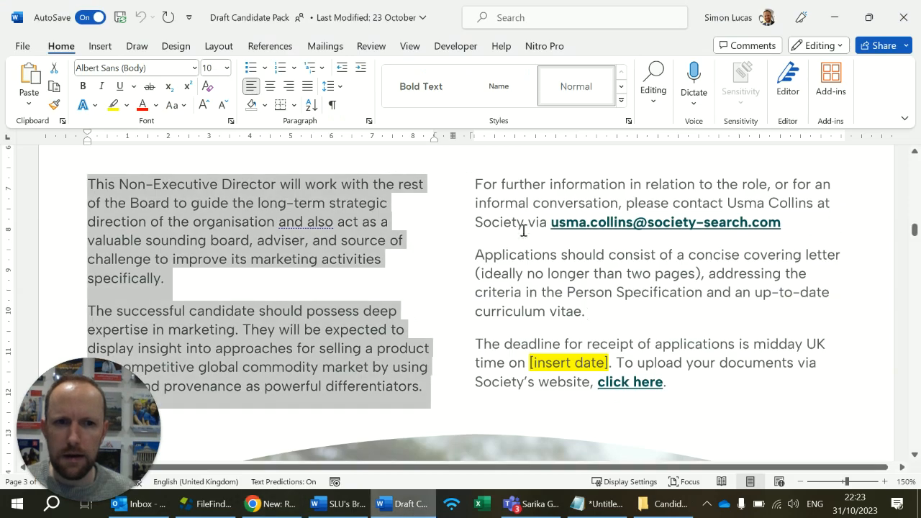
drag(475, 184, 664, 405)
key(ctrl+c)
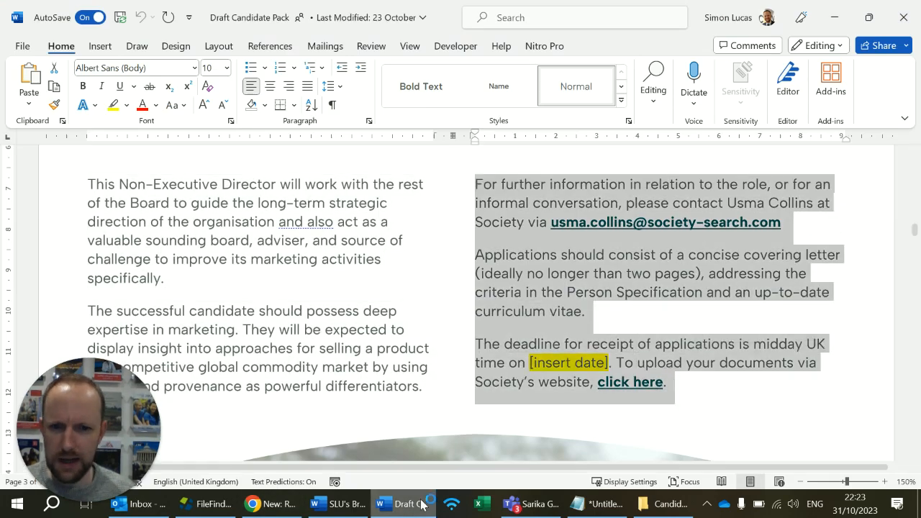
click(272, 504)
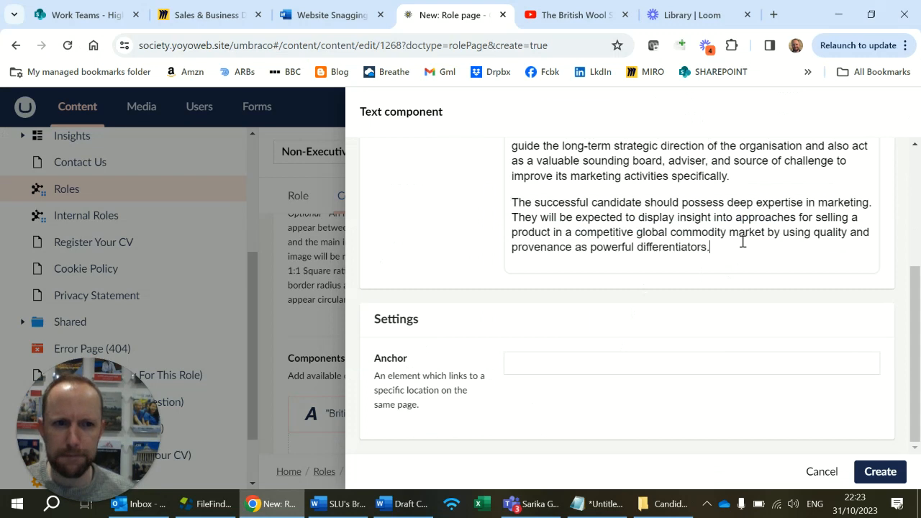
key(Return)
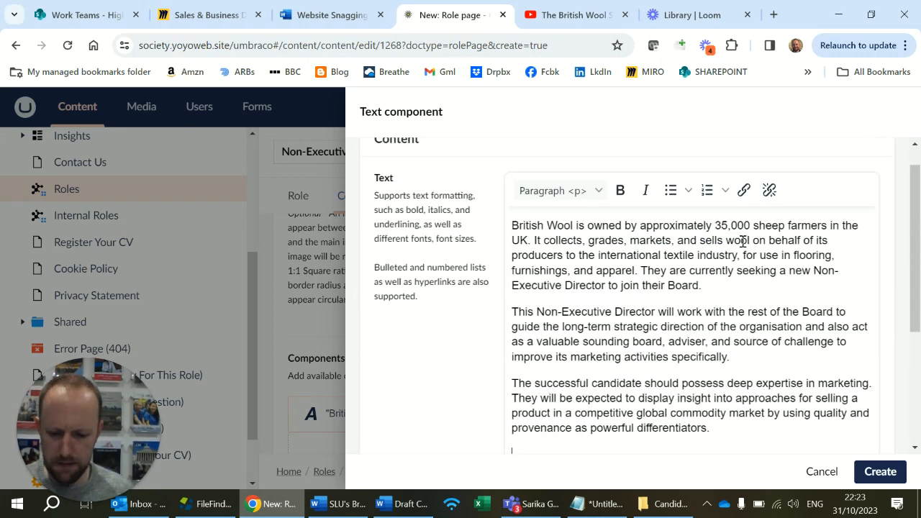
key(ctrl+v)
scroll(569, 273, down, 2)
scroll(573, 252, up, 2)
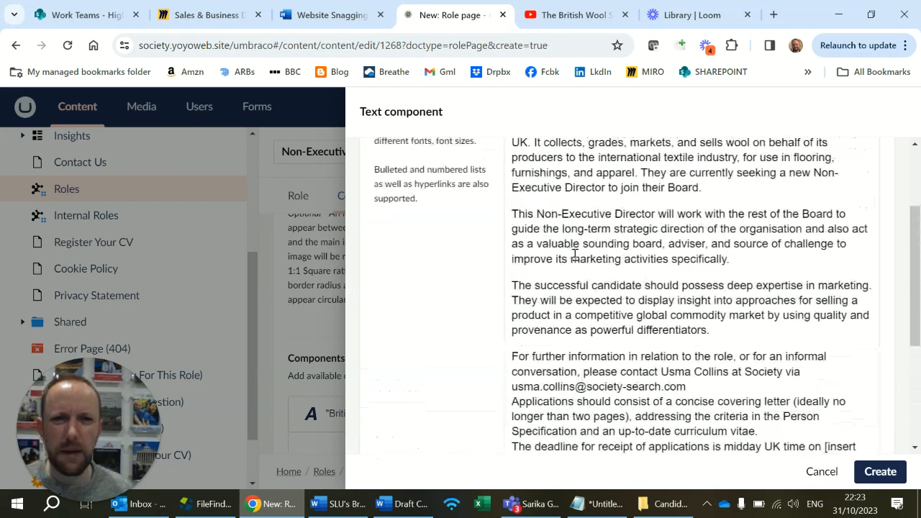
Begin the further information paragraph with "To download additional information, to ask a question, or to apply, please click on the links below.".
double_click(644, 336)
text(To)
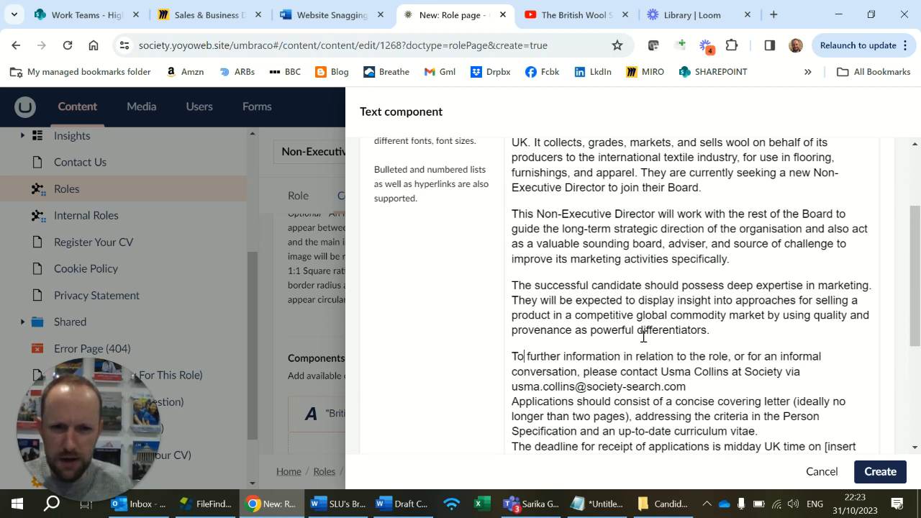
text( dowl)
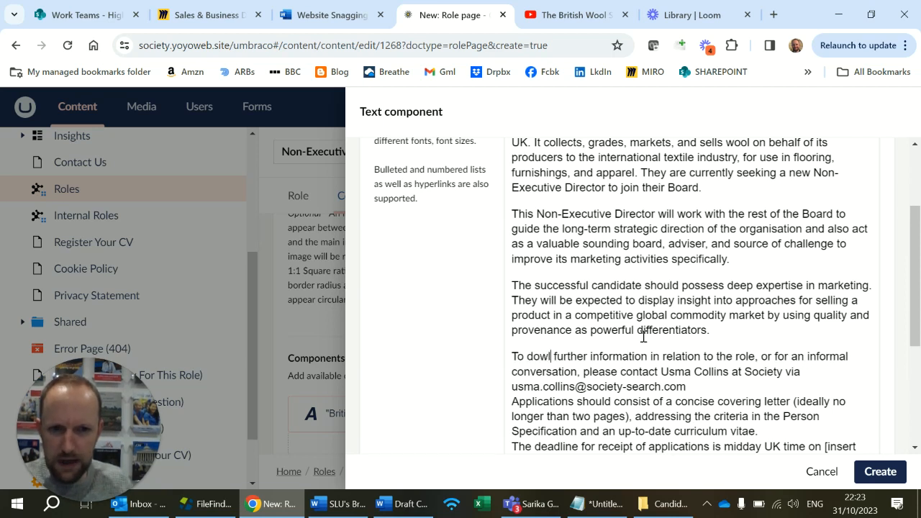
key(BackSpace)
text(nload a)
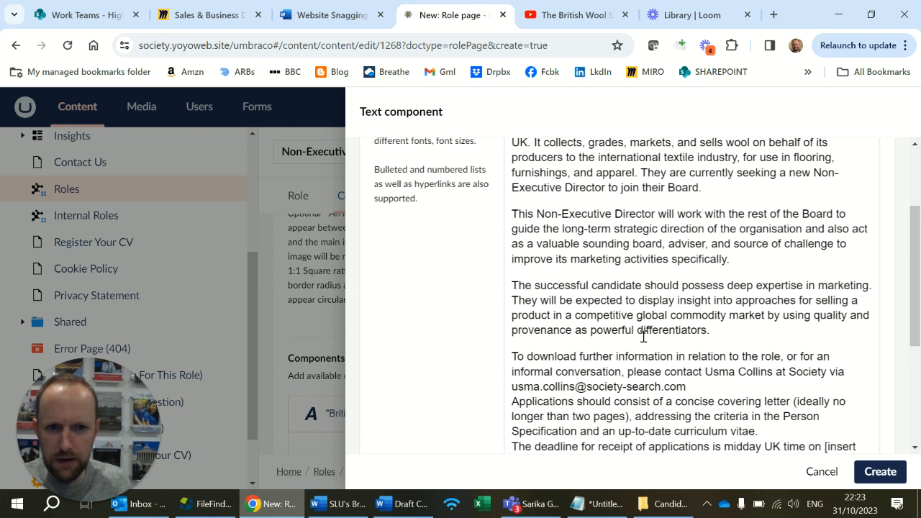
text(dditional informat)
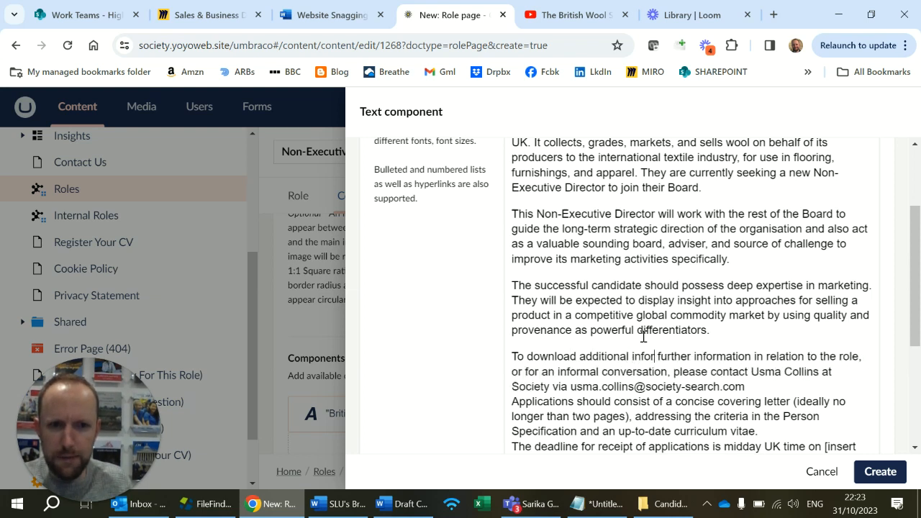
text(ion, to ask a )
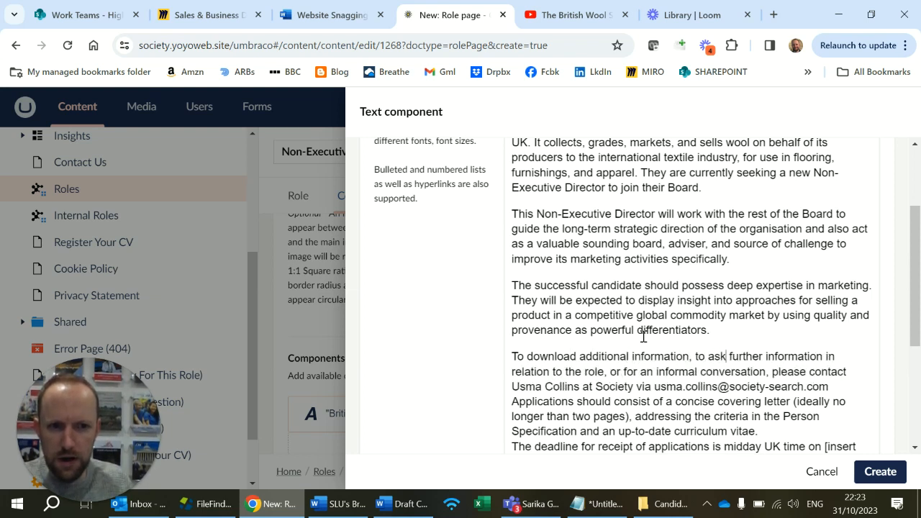
text(question, or t)
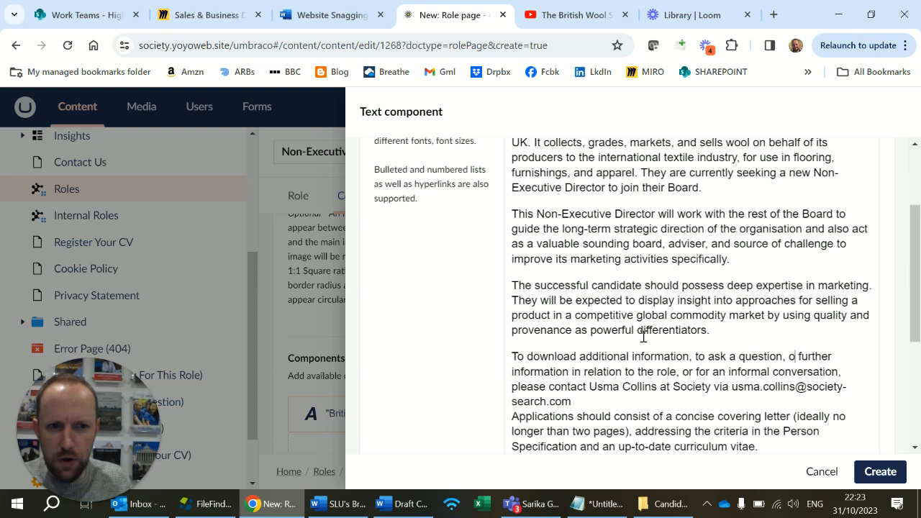
text(o apply,)
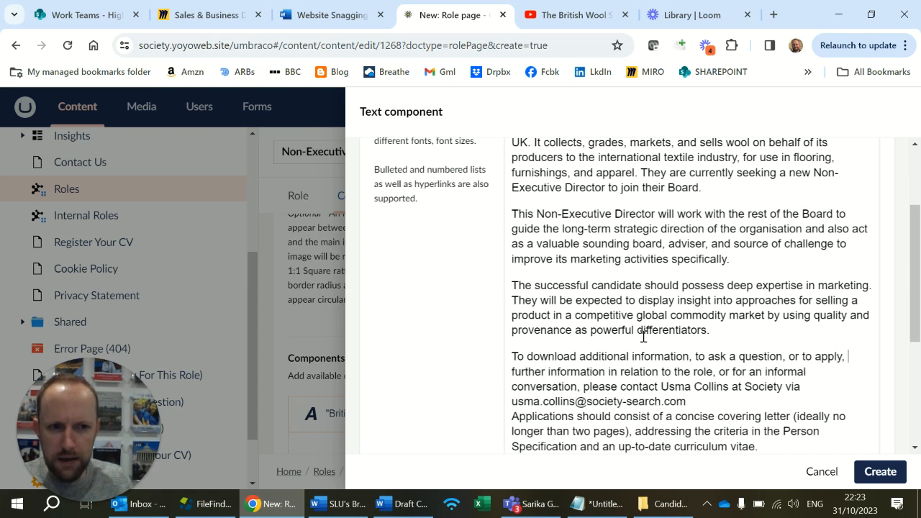
text( please click on the links below. further information in relation to the)
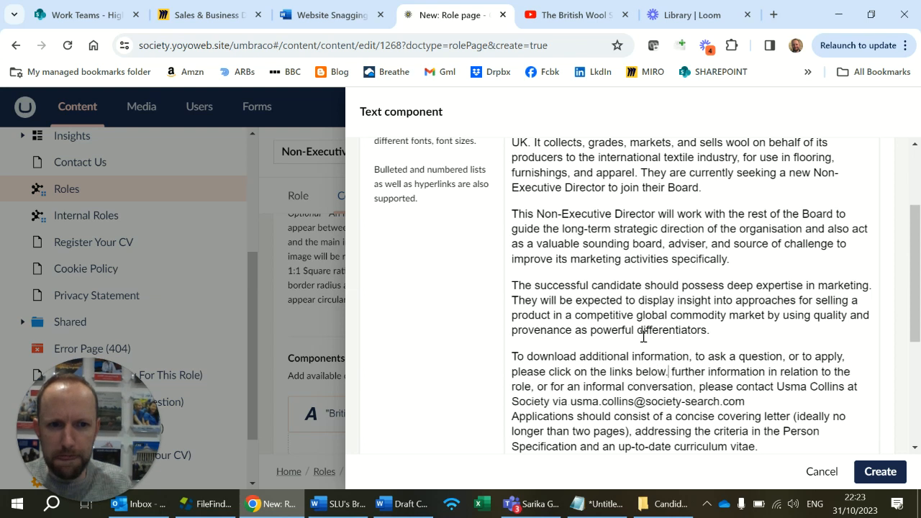
Delete the leftover contact wording after the new sentence and join the application and deadline paragraphs to it.
key(shift+Down)
key(shift+Down)
key(shift+Down)
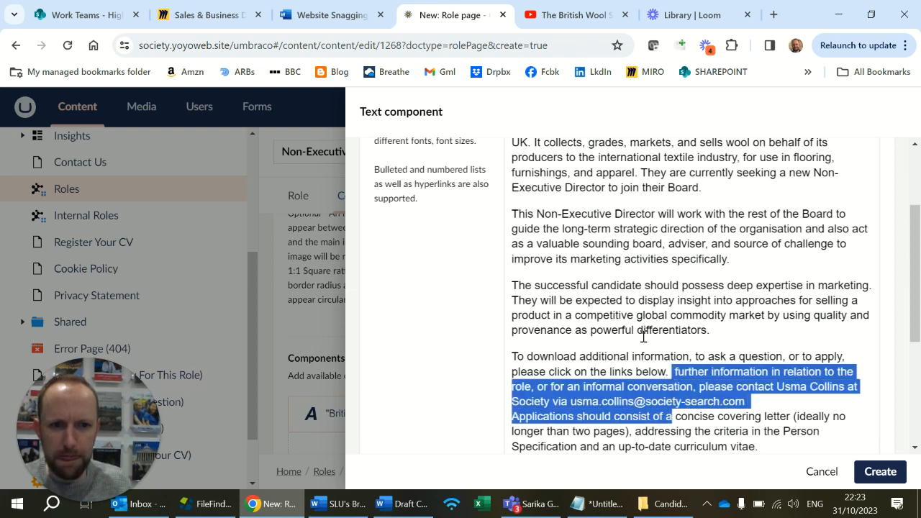
key(ctrl+shift+Left)
key(ctrl+shift+Left)
key(ctrl+shift+Left)
key(ctrl+shift+Left)
key(ctrl+shift+Left)
key(ctrl+shift+Left)
key(BackSpace)
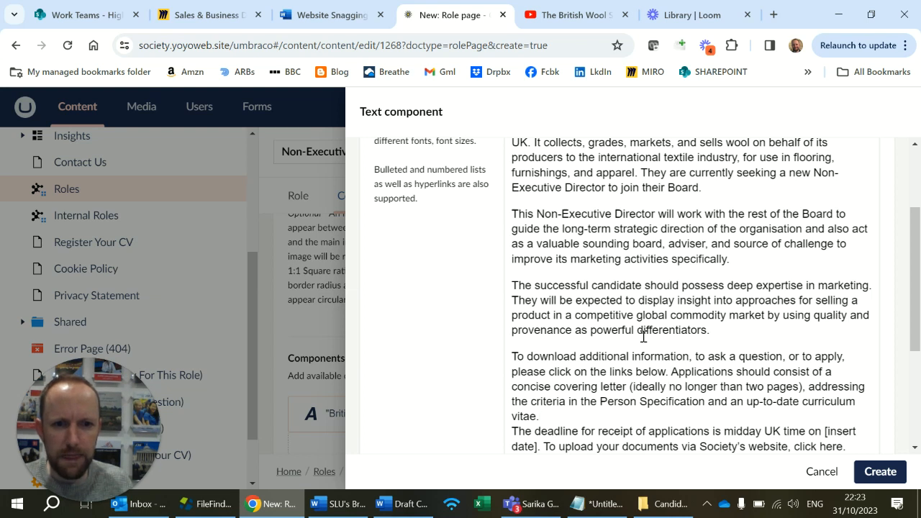
key(BackSpace)
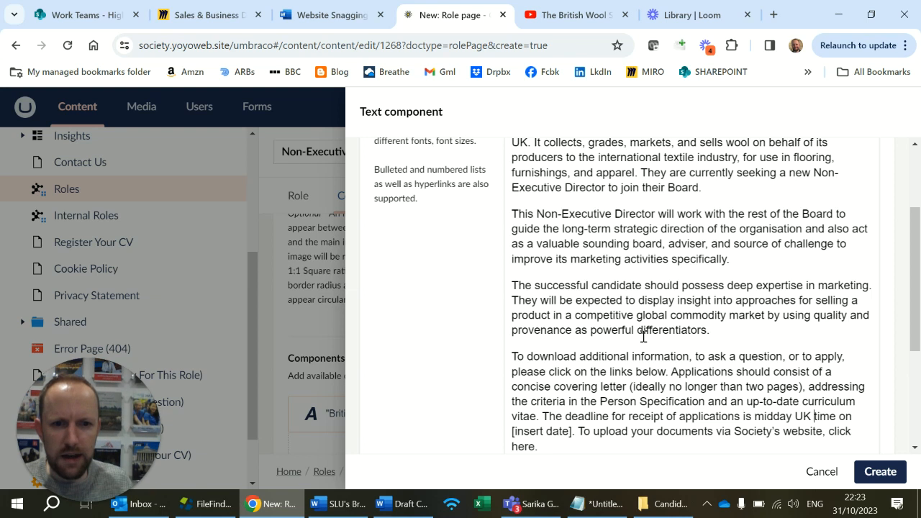
Replace the "[insert date]" placeholder in the application deadline with "Thursday, 30 November 2023".
key(ctrl+shift+Right)
key(ctrl+shift+Right)
text(Thursday, 30)
key(Left)
key(Left)
key(Left)
text(,)
key(Right)
key(Right)
key(Right)
text(November 2023)
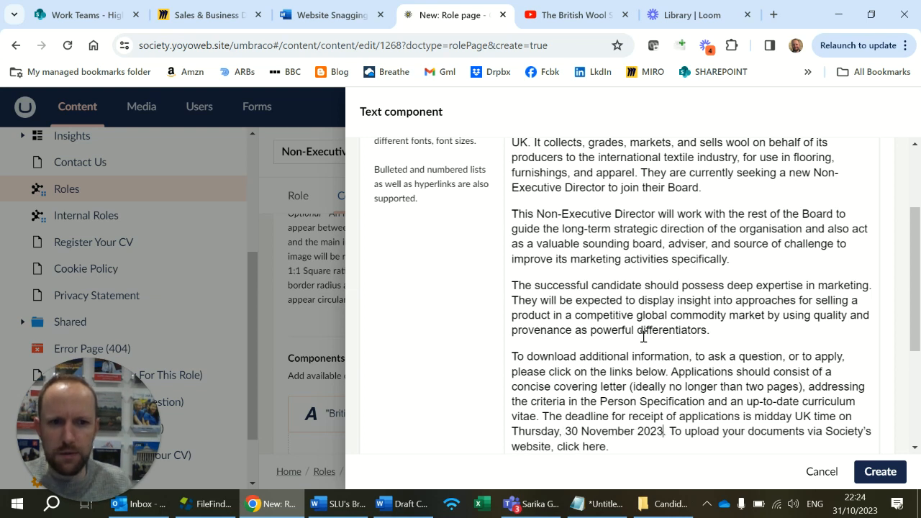
Delete the closing sentence about uploading documents via Society's website and create the Text component.
key(ctrl+shift+End)
key(BackSpace)
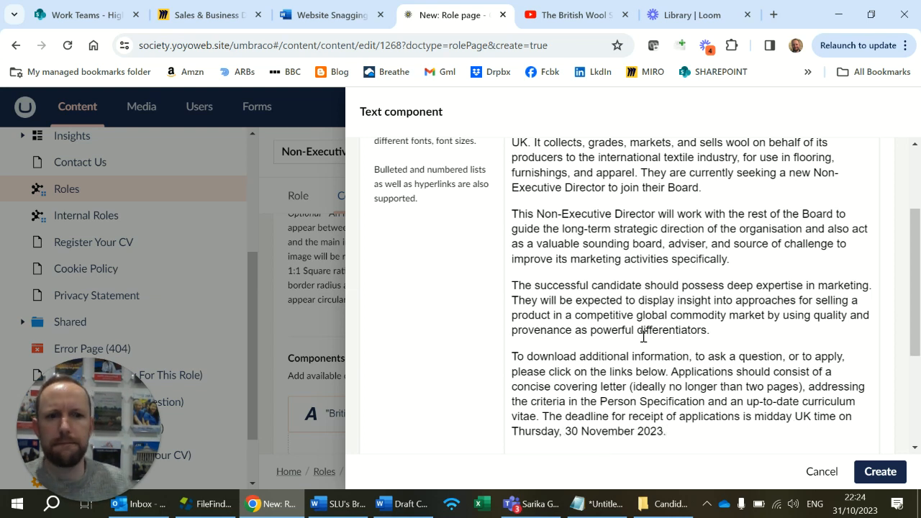
scroll(683, 335, down, 2)
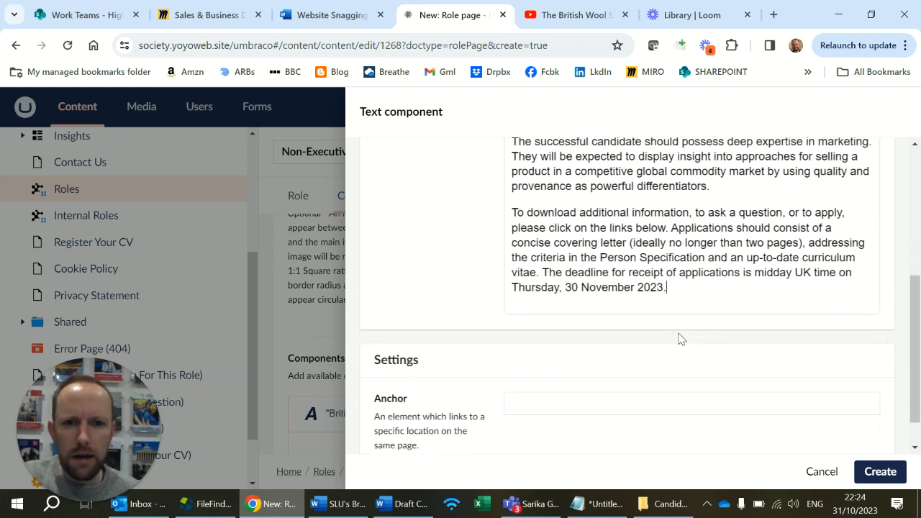
click(879, 472)
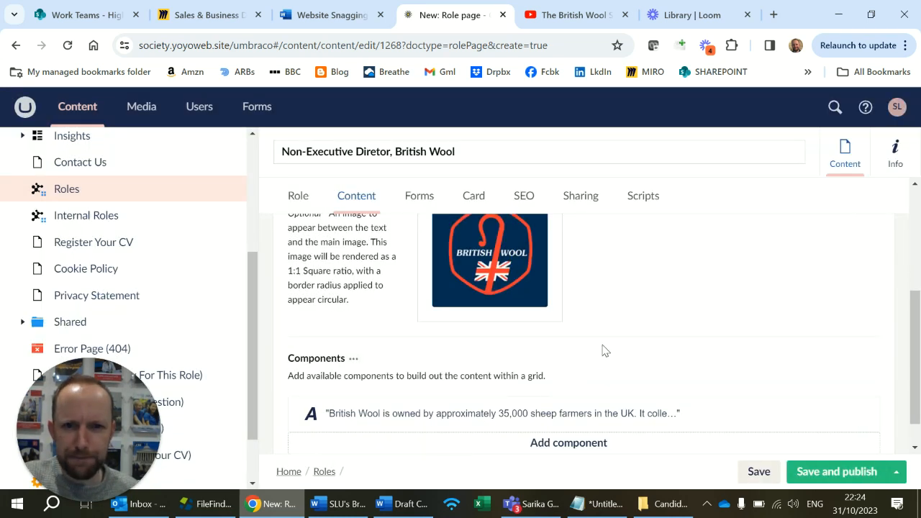
Copy the page name "Non-Executive Diretor, British Wool" into the Role identifier in the role's Forms settings.
click(424, 196)
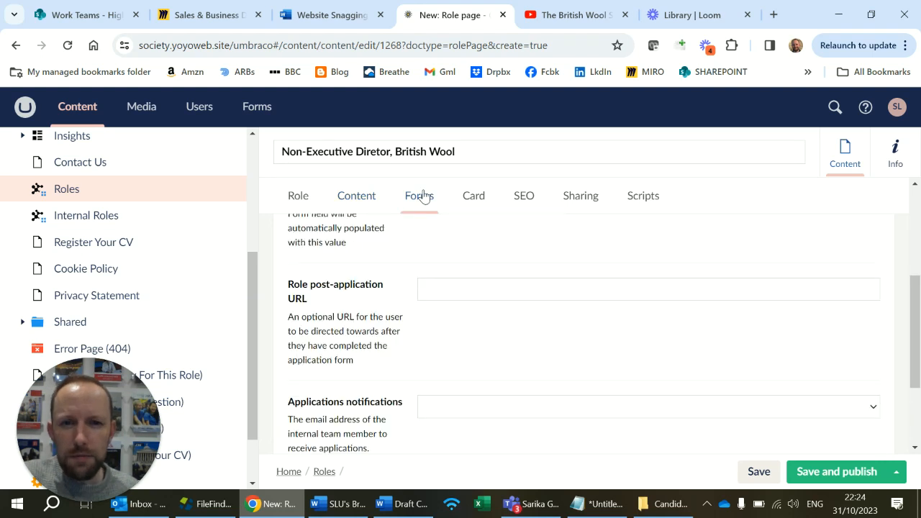
scroll(465, 287, up, 5)
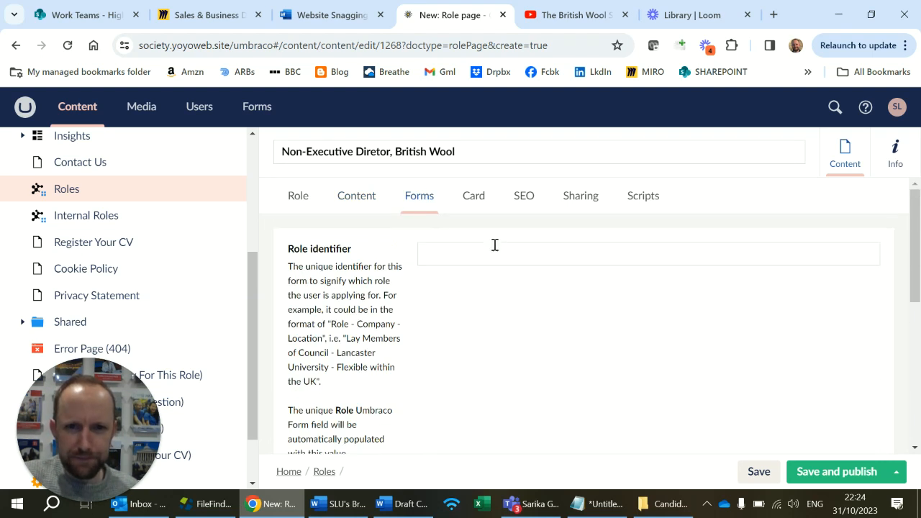
click(448, 152)
key(ctrl+a)
key(ctrl+c)
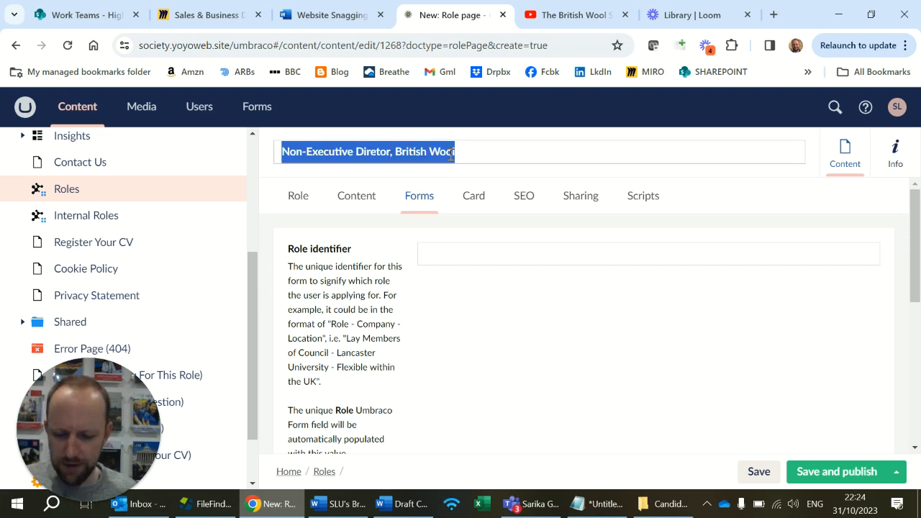
click(543, 259)
key(ctrl+v)
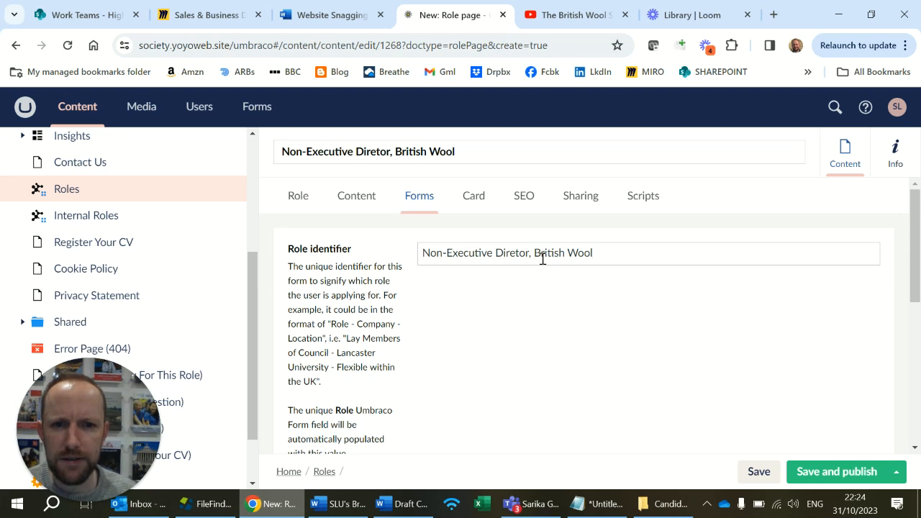
Go to the Role post-application URL setting, then open the society-monitoring.com WordPress admin in a new tab and log in.
scroll(492, 308, down, 2)
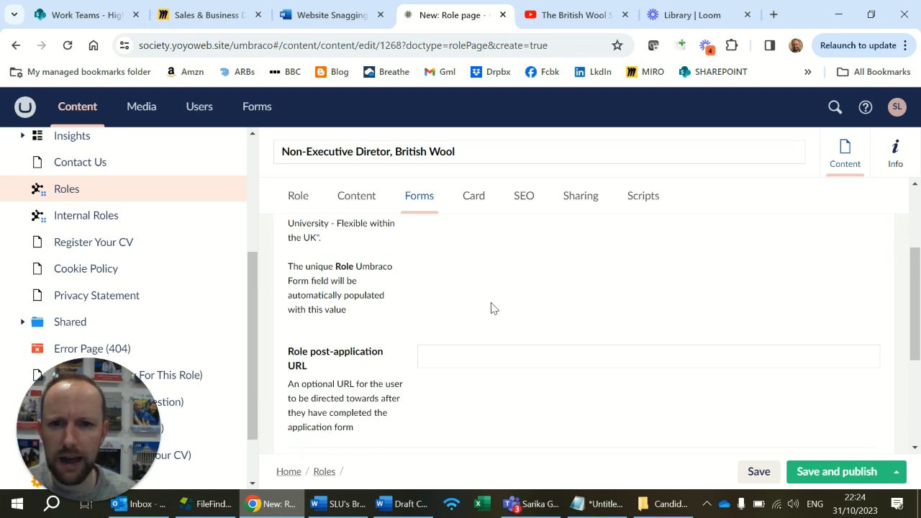
scroll(492, 308, down, 1)
click(501, 289)
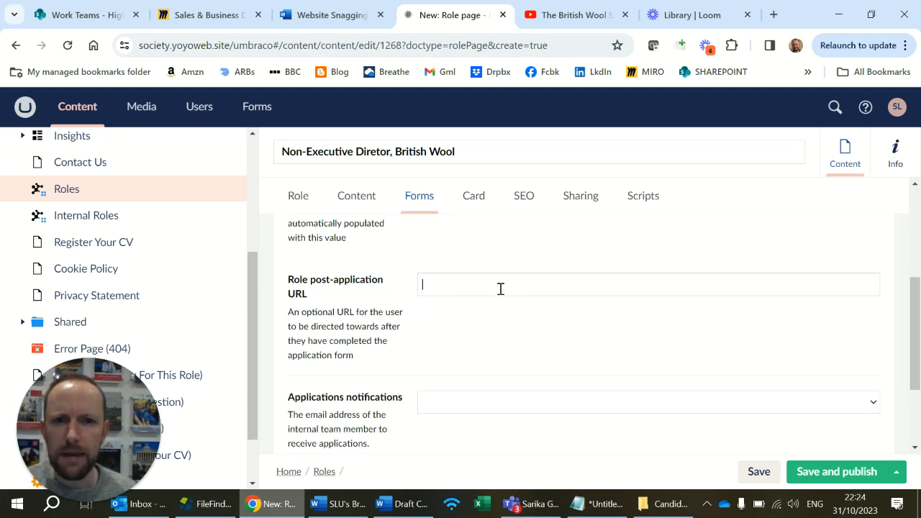
click(431, 325)
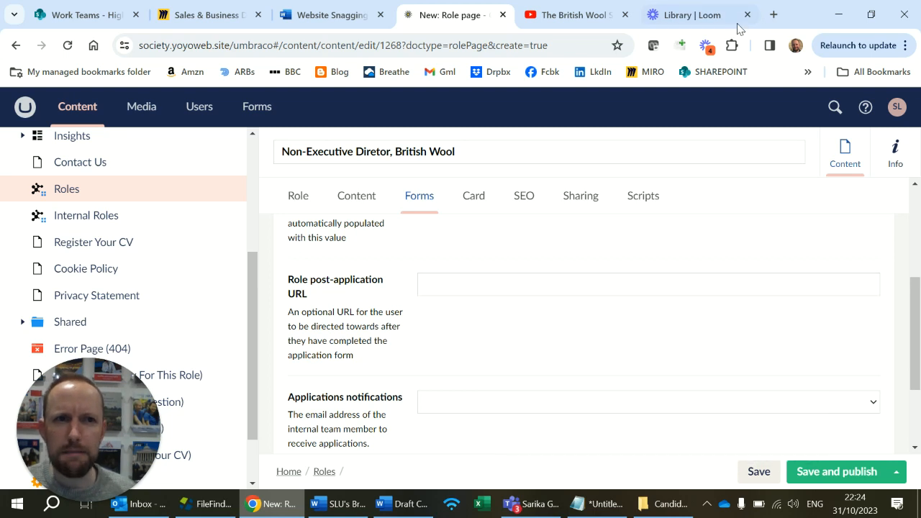
click(773, 14)
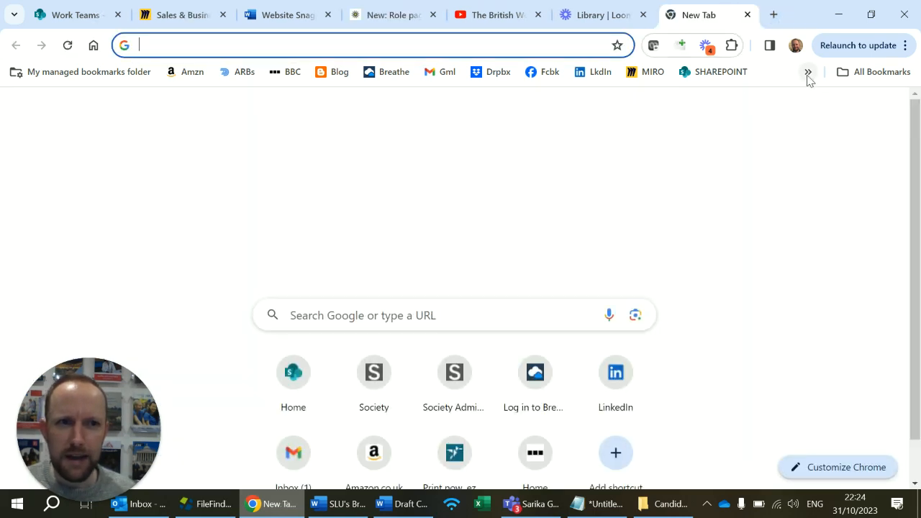
click(808, 73)
click(736, 147)
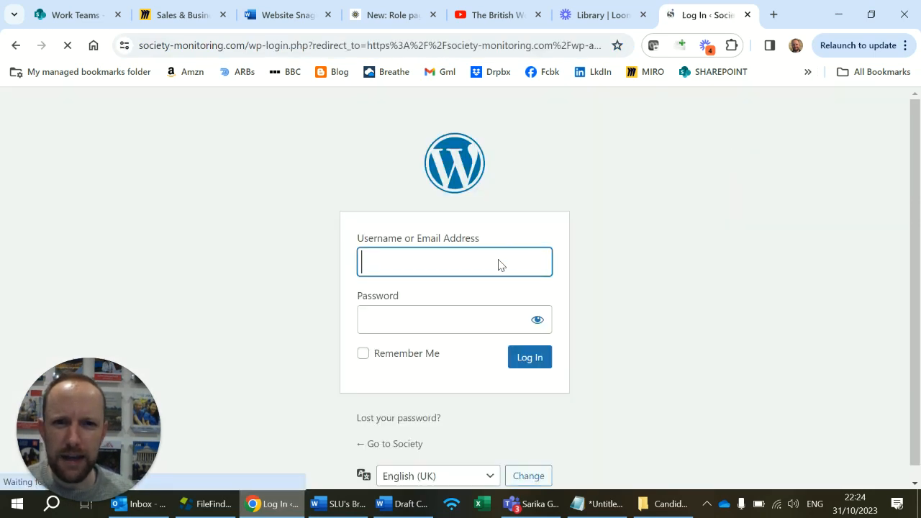
click(531, 363)
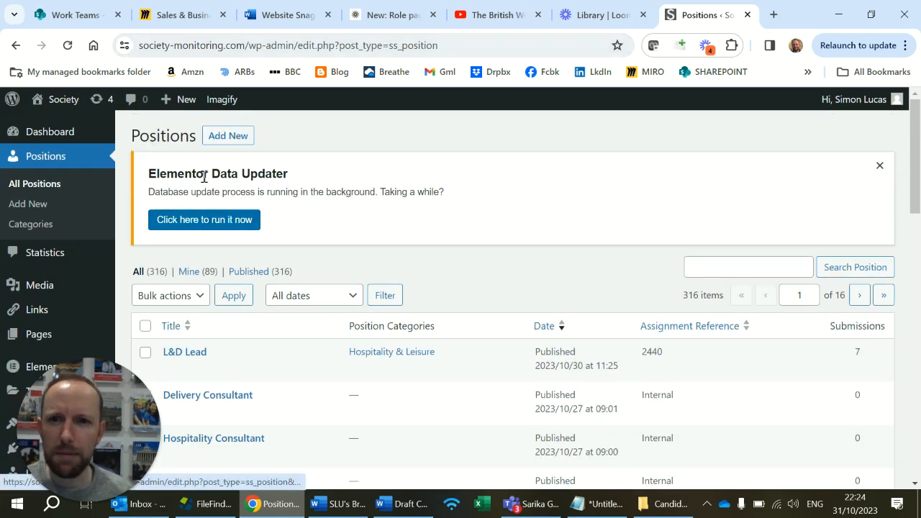
Start a new position in WordPress and title it "Non-Executive Director".
click(228, 135)
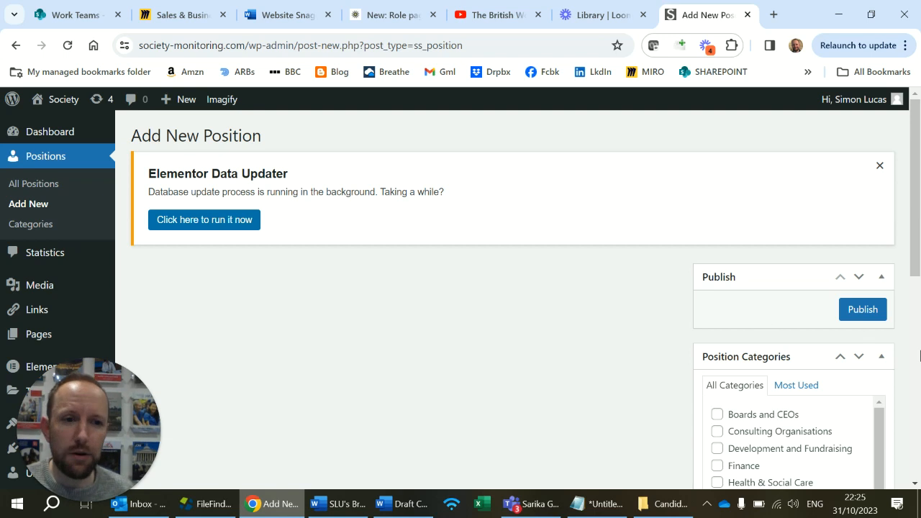
scroll(864, 321, down, 1)
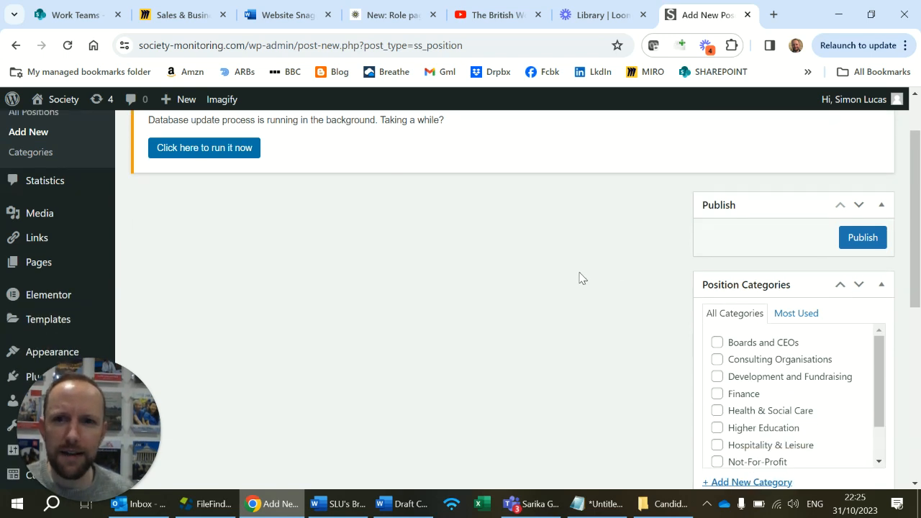
scroll(593, 278, up, 1)
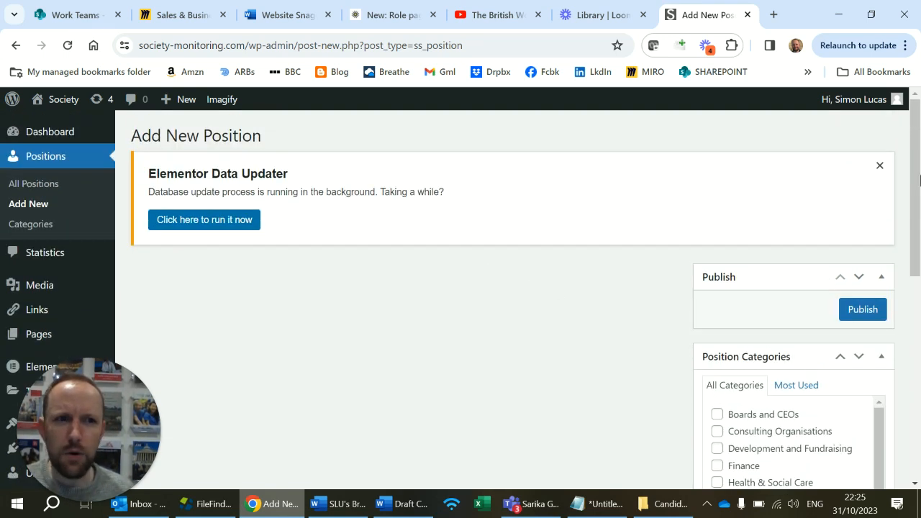
scroll(759, 316, down, 1)
scroll(711, 308, down, 2)
scroll(713, 294, down, 1)
scroll(740, 364, down, 1)
click(739, 414)
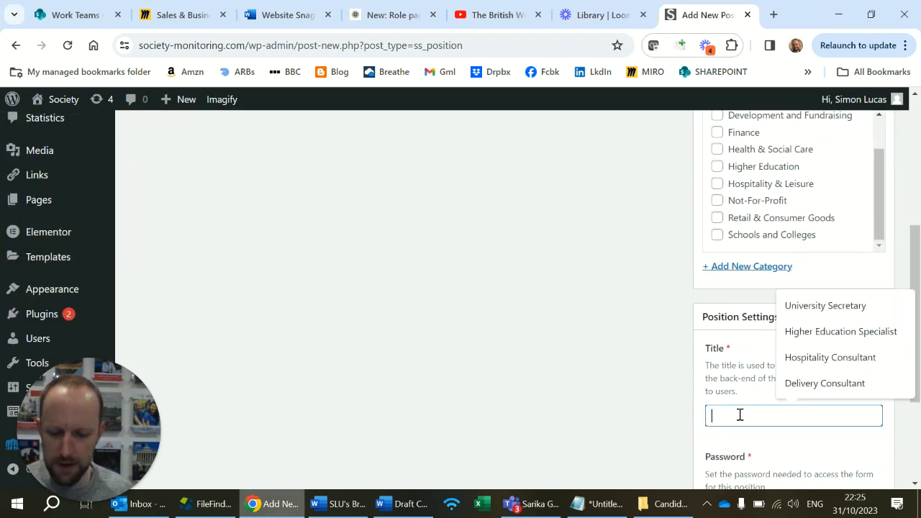
text(Non-Executive Director)
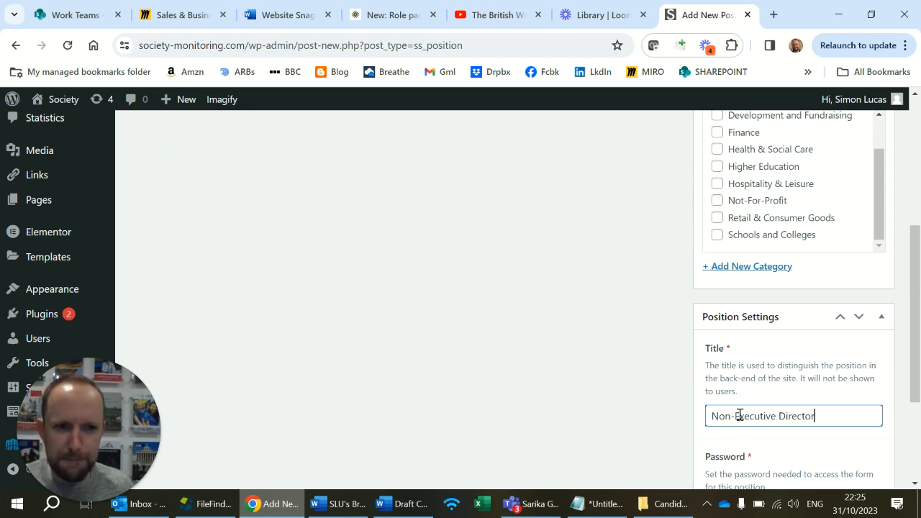
Add a new position category named "Public Sector" to the Non-Executive Director position.
scroll(751, 294, up, 1)
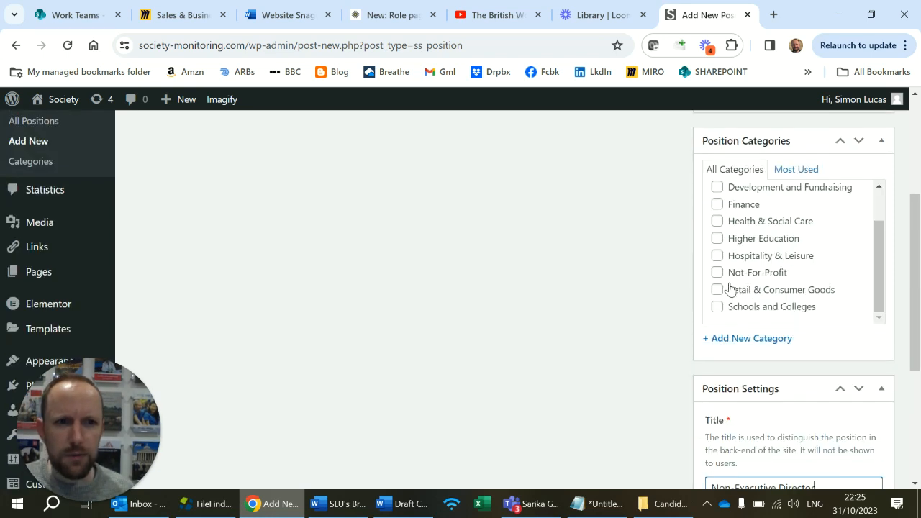
scroll(719, 260, down, 1)
scroll(717, 263, up, 1)
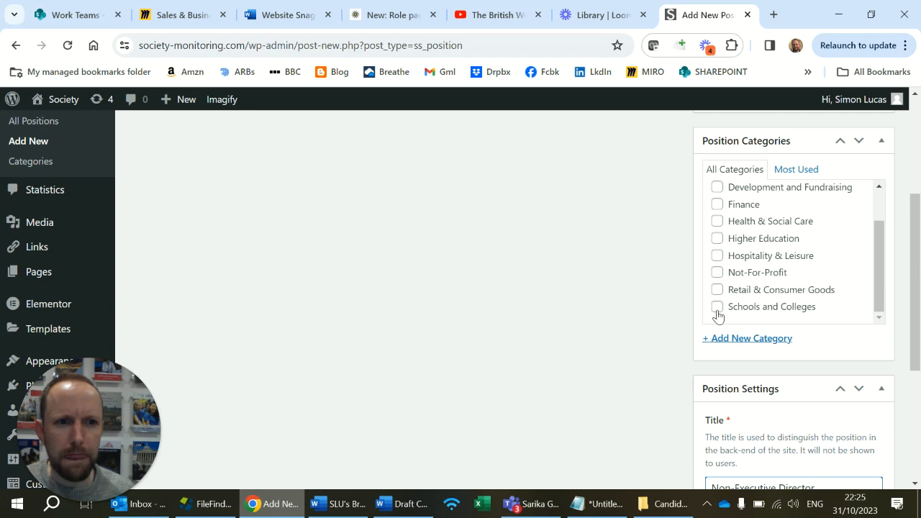
click(724, 340)
text(Public Sector)
key(Return)
Enter the form access password in the Non-Executive Director position's settings.
scroll(750, 353, down, 4)
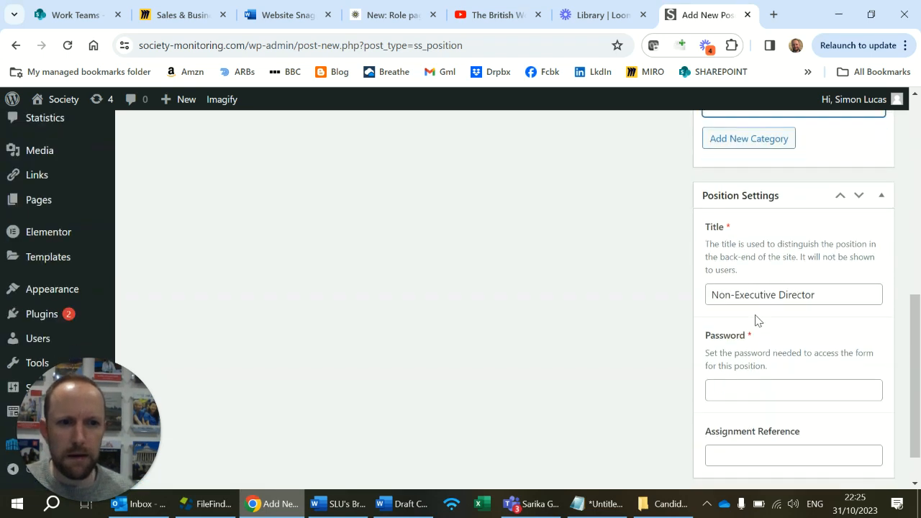
click(748, 335)
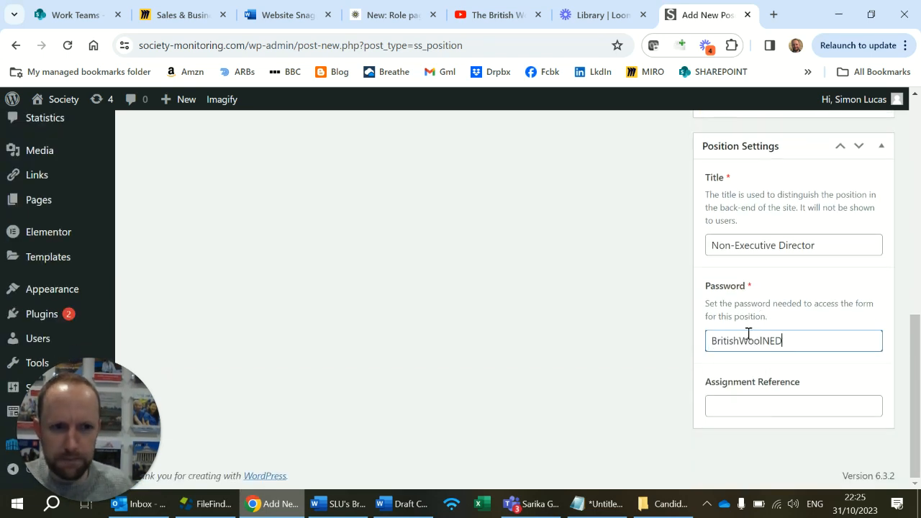
Look up the British Wool Non-Executive Director job reference on the UK sheet of the Forward Order 2023 workbook in SharePoint.
click(774, 14)
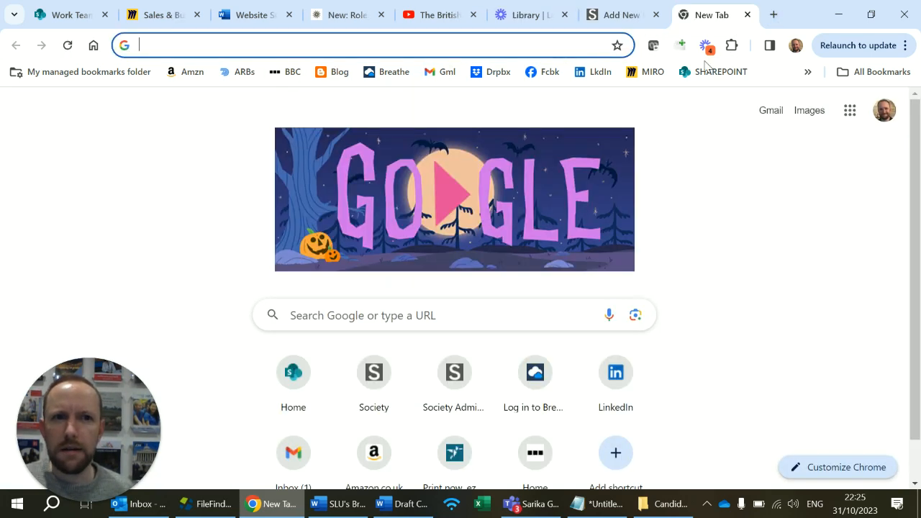
click(711, 72)
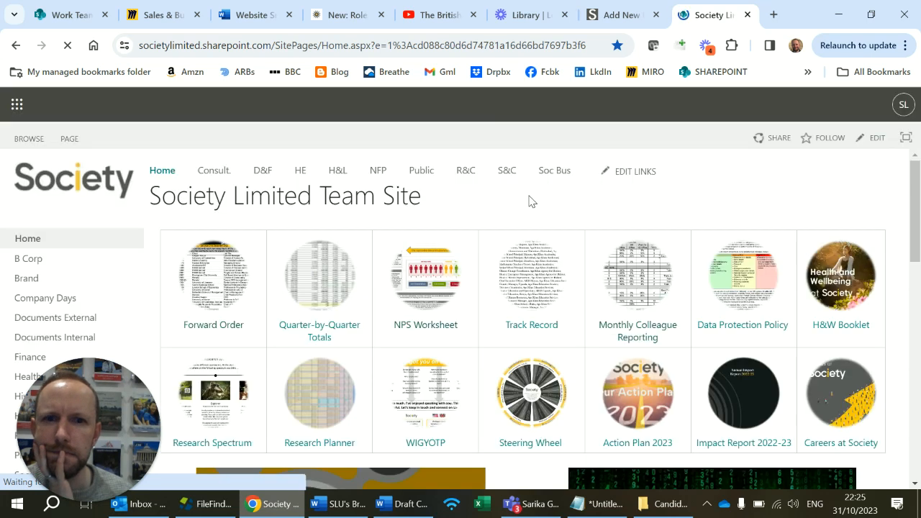
click(203, 277)
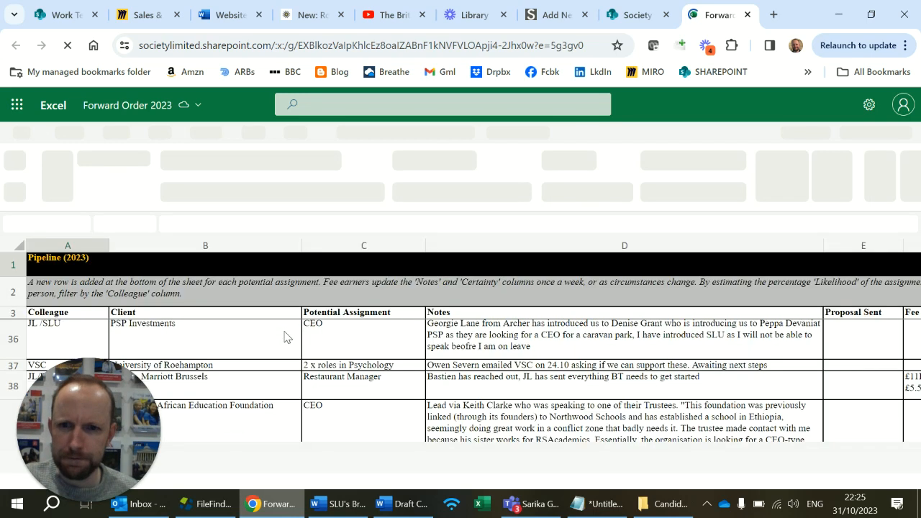
drag(119, 440, 146, 177)
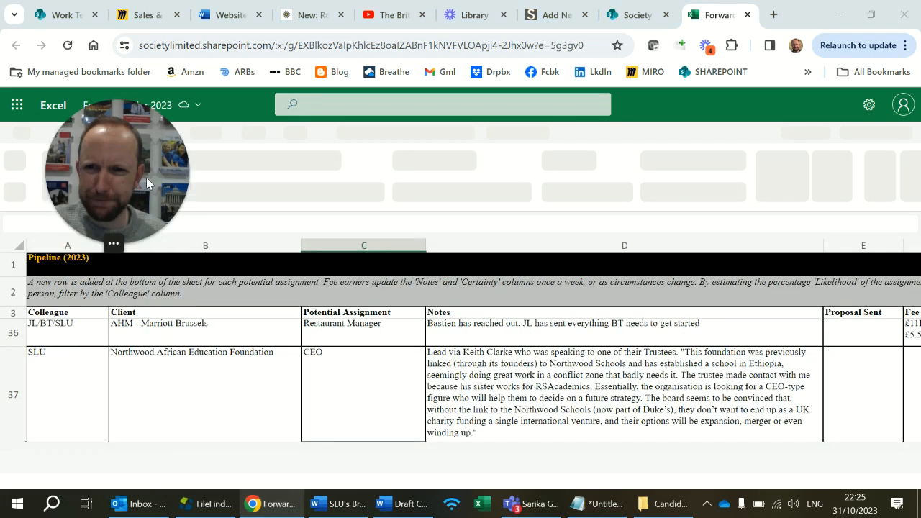
drag(119, 93, 107, 75)
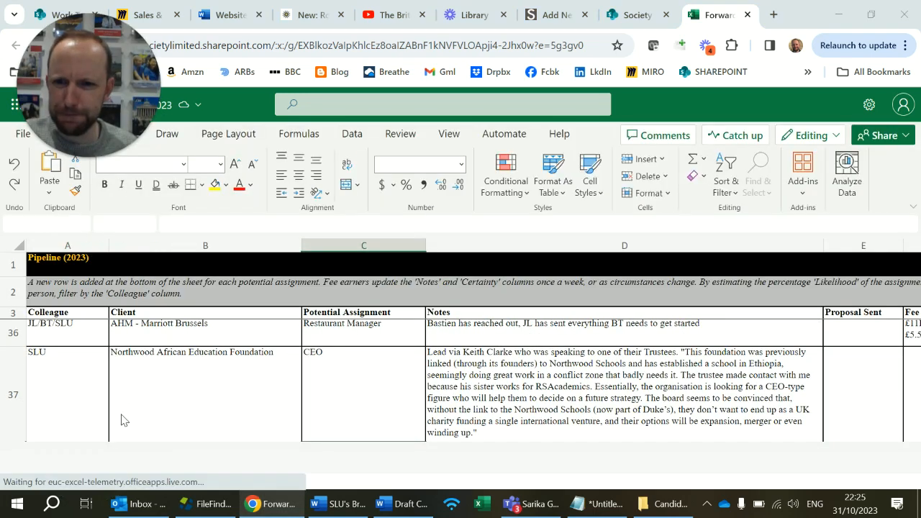
click(210, 401)
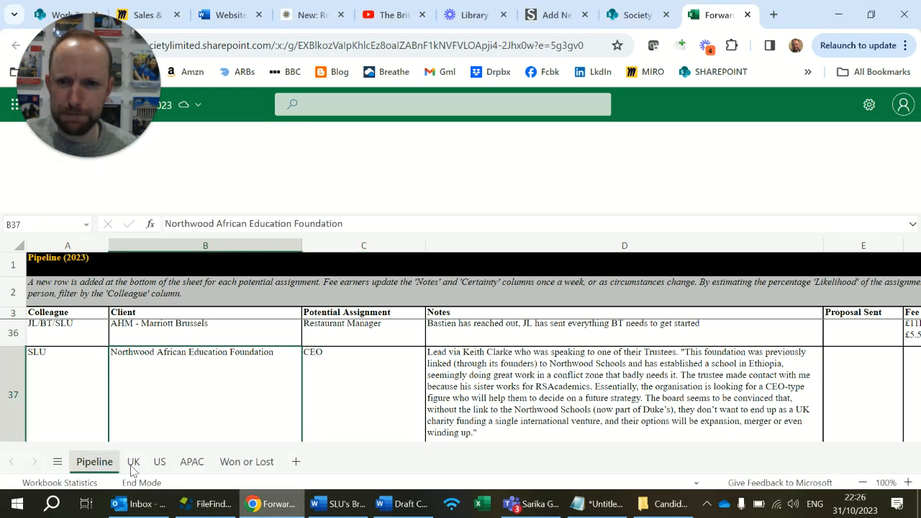
click(133, 464)
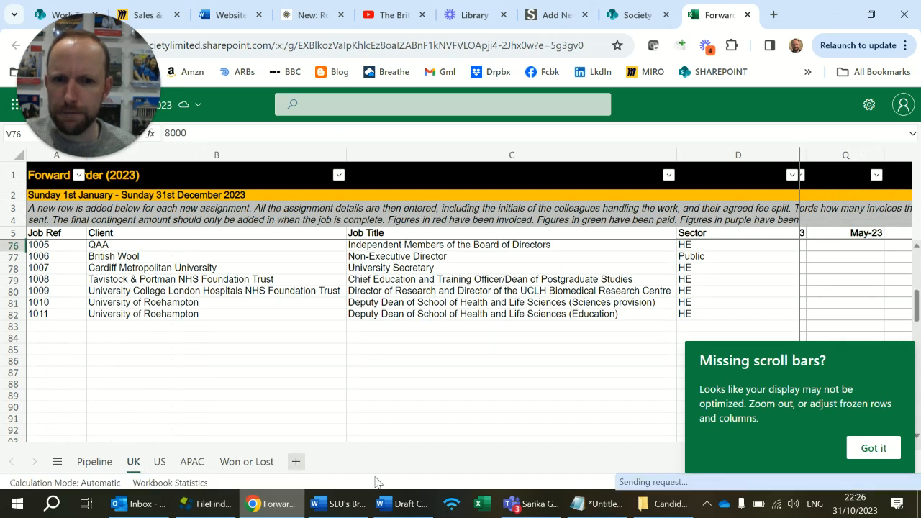
Set the WordPress position's Assignment Reference to 1006 and publish the position.
click(545, 16)
click(736, 407)
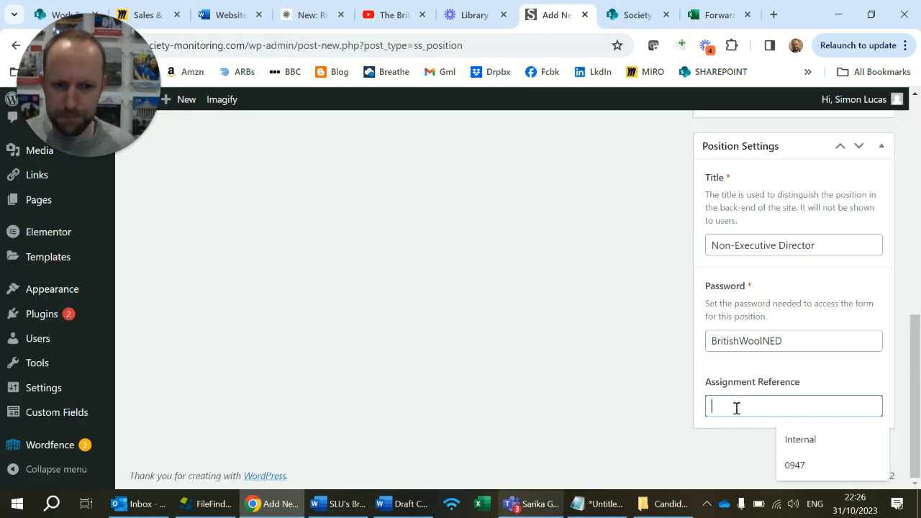
text(1006)
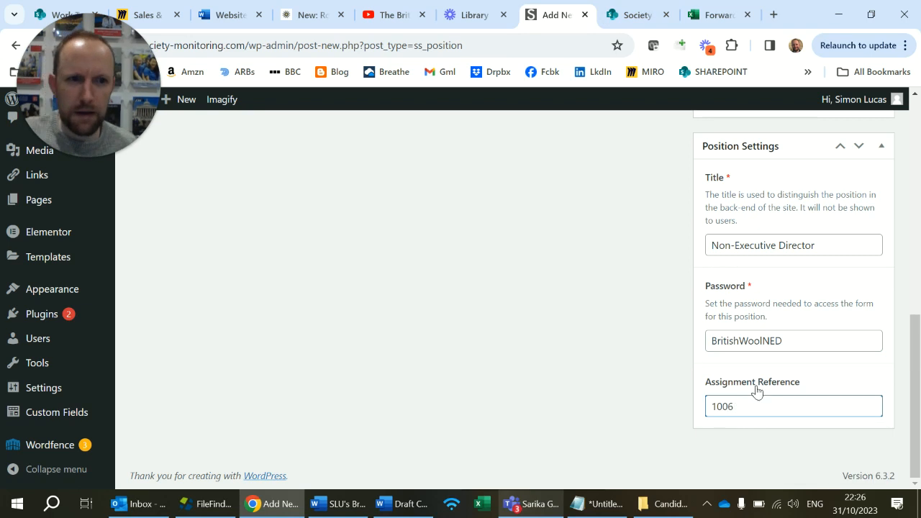
scroll(793, 306, up, 10)
click(875, 311)
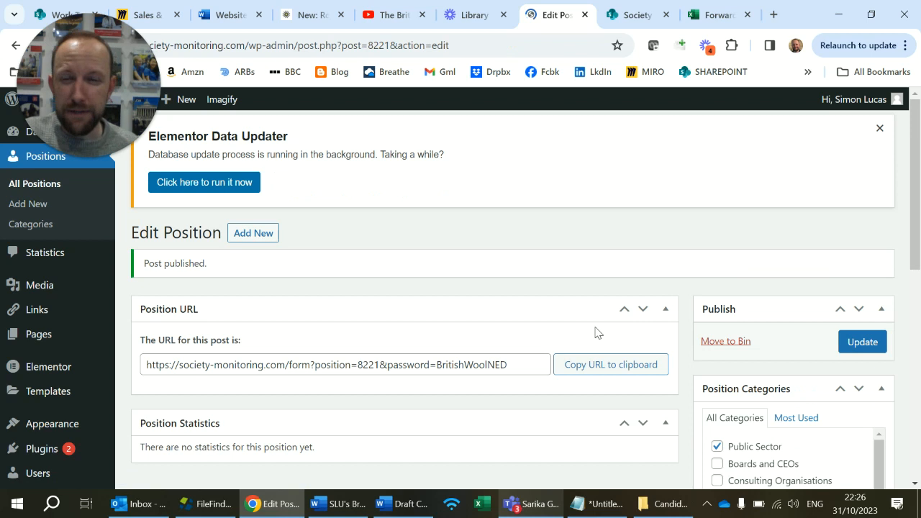
Copy the published position's URL, with its access password, into the Role post-application URL of the Umbraco role page.
click(422, 373)
click(585, 371)
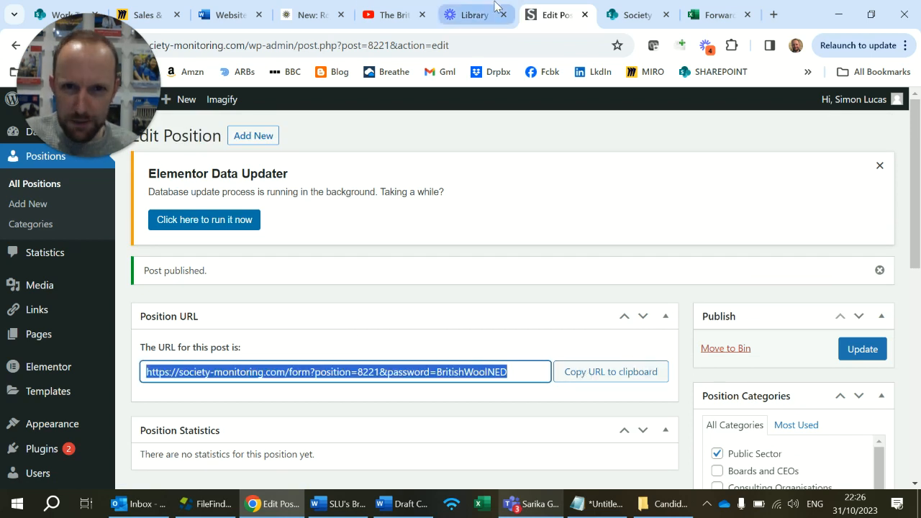
click(476, 20)
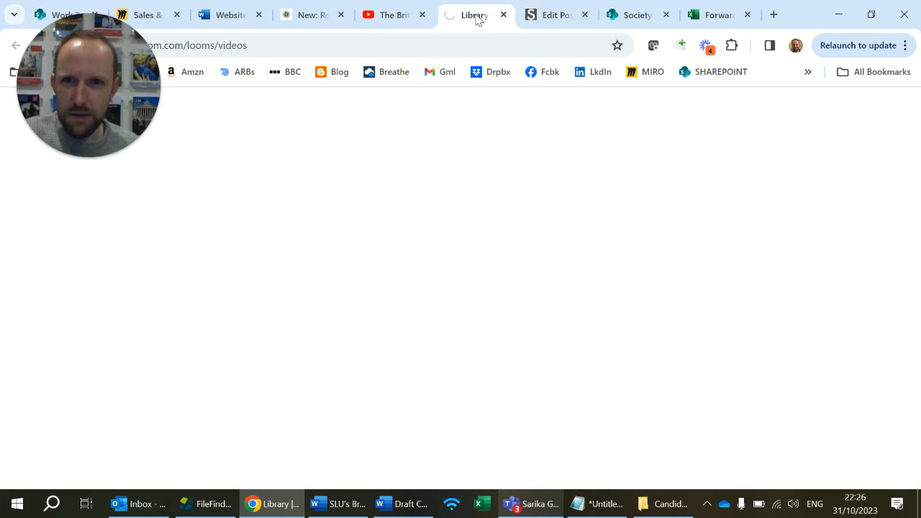
click(309, 16)
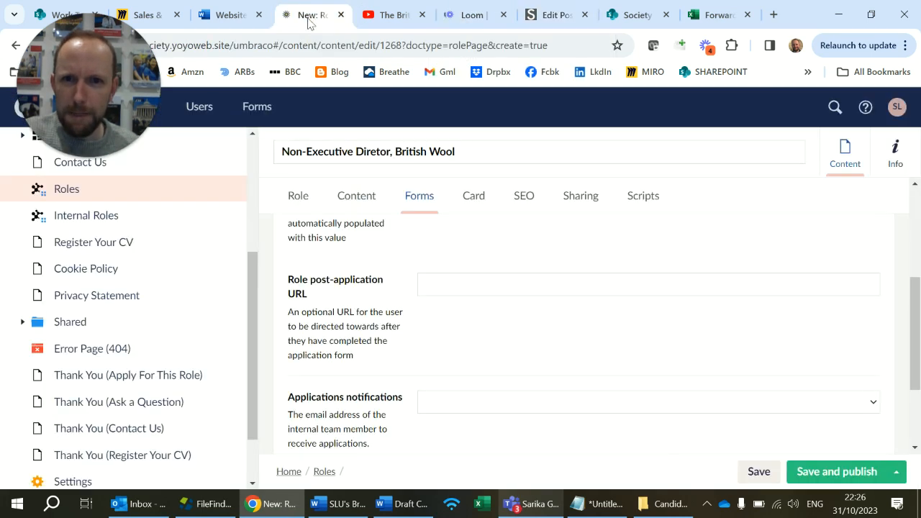
click(473, 282)
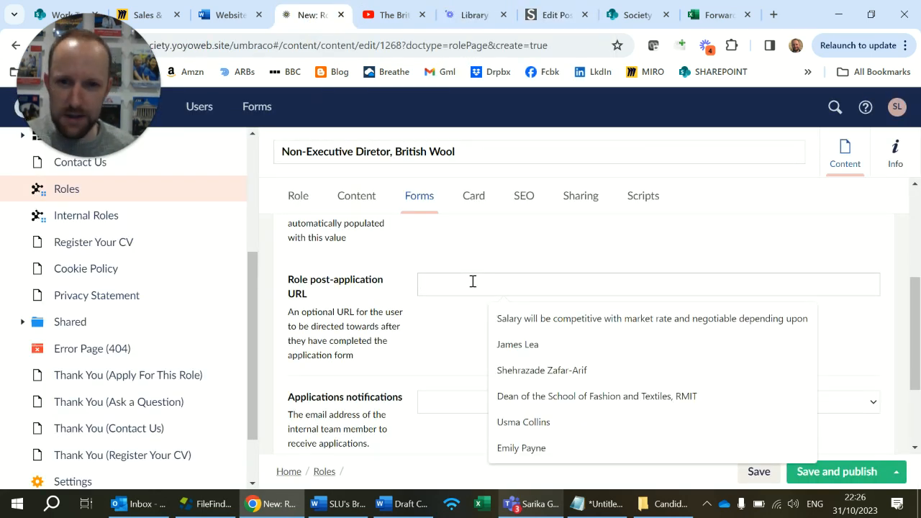
key(ctrl+v)
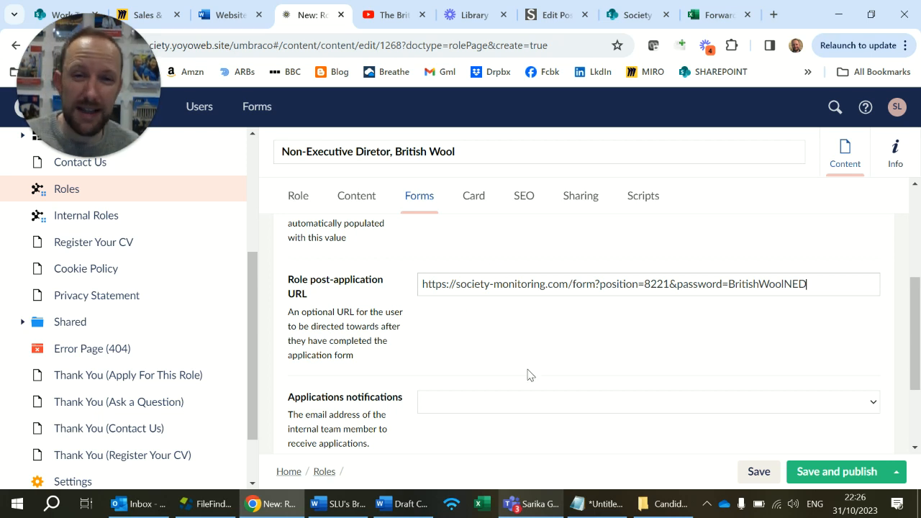
Assign the Adetiq mailbox to Applications notifications and the responsible colleague's e-mail to Questions notifications.
scroll(527, 380, down, 3)
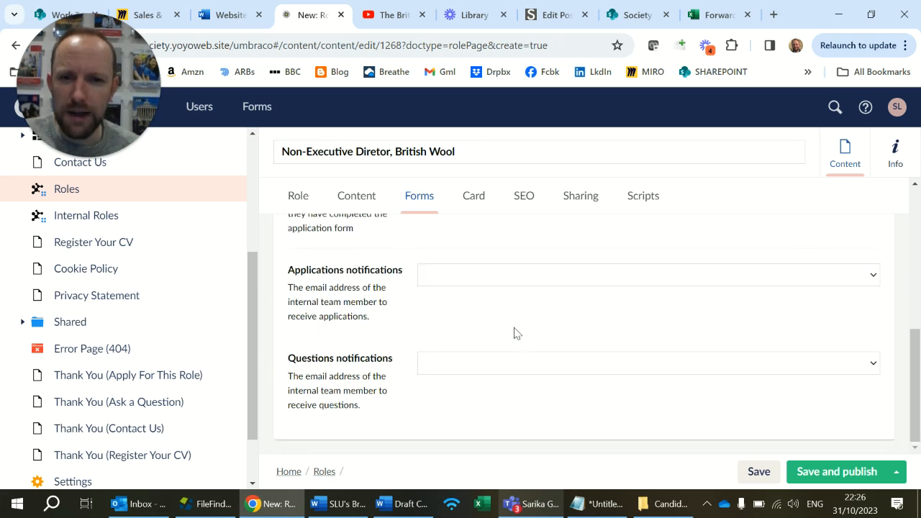
click(533, 280)
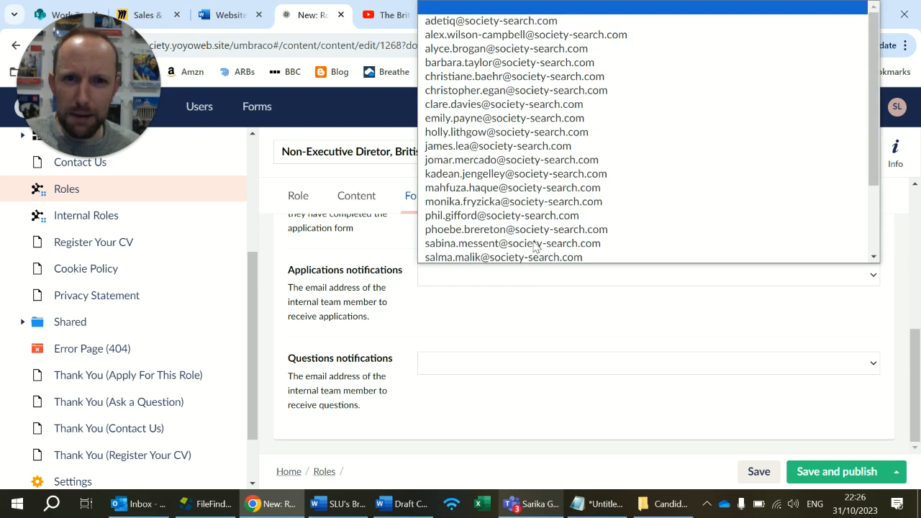
click(538, 27)
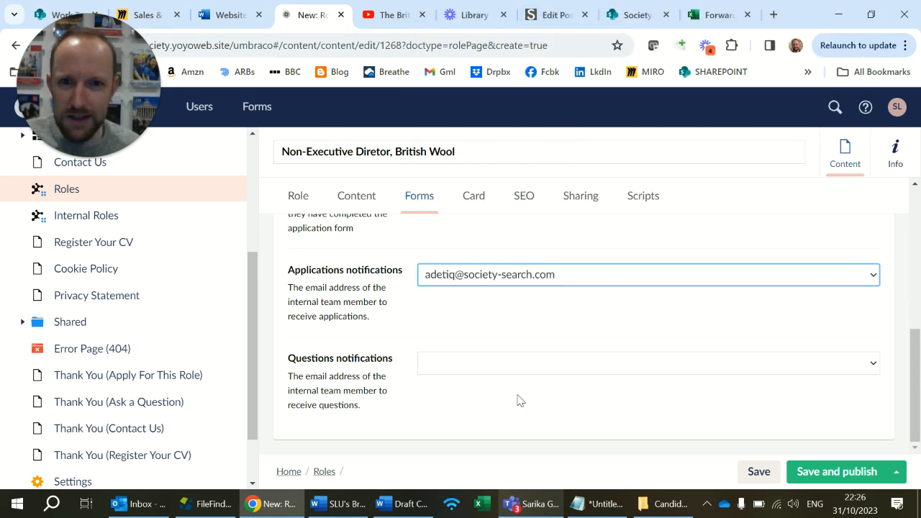
click(529, 373)
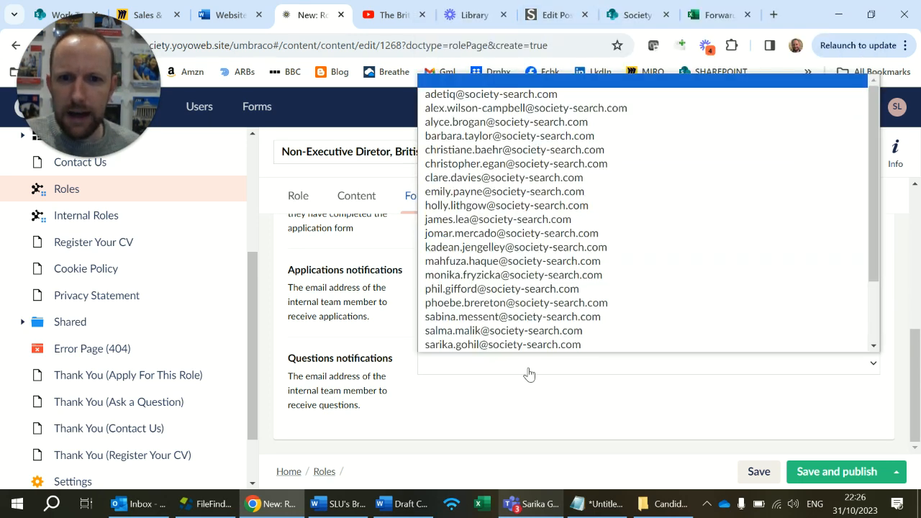
scroll(526, 349, down, 1)
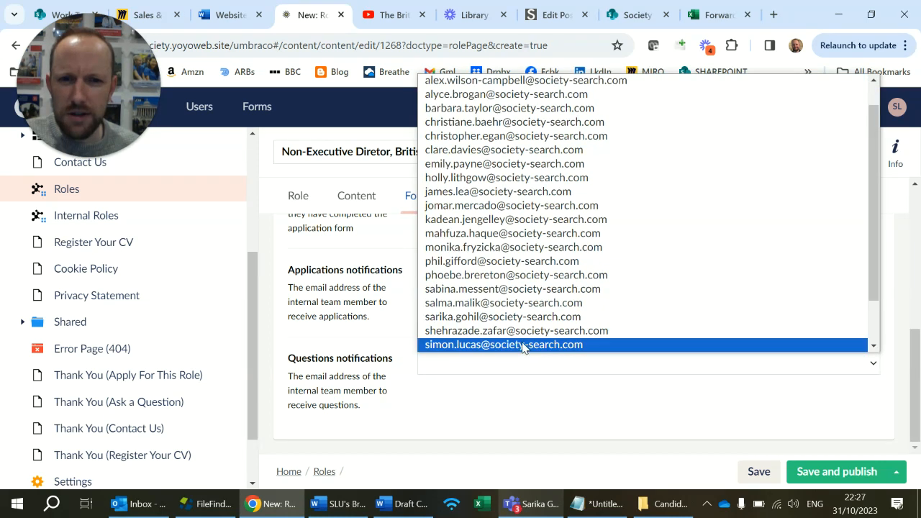
scroll(518, 324, down, 2)
click(518, 318)
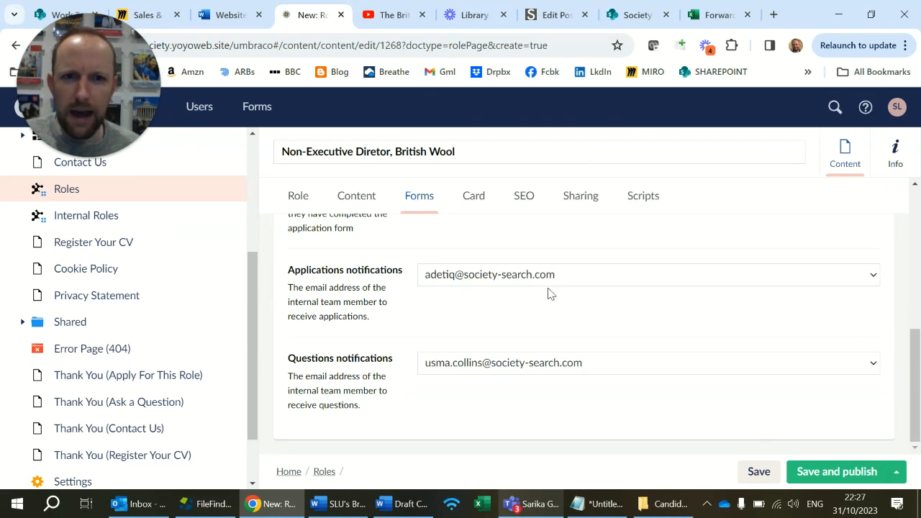
Add the British Wool Sheep image from the Roles folder under Images as the role card's media.
click(480, 198)
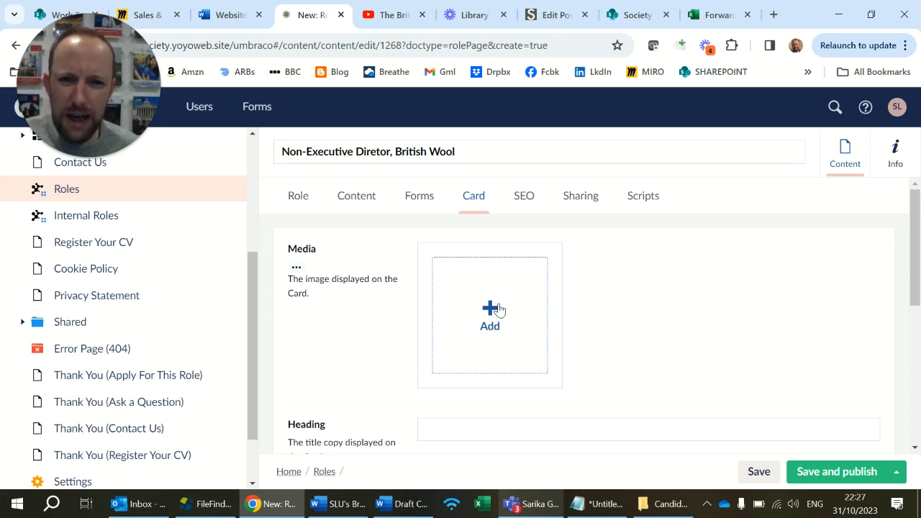
click(499, 308)
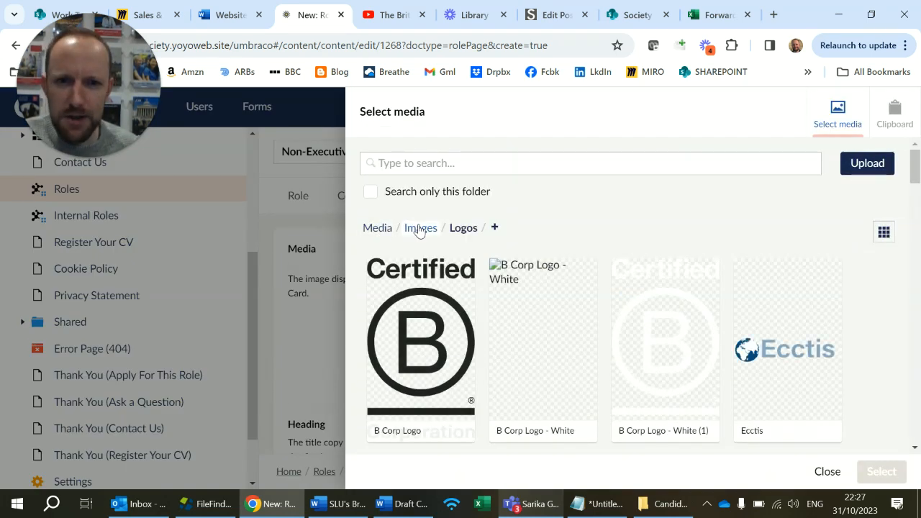
click(419, 229)
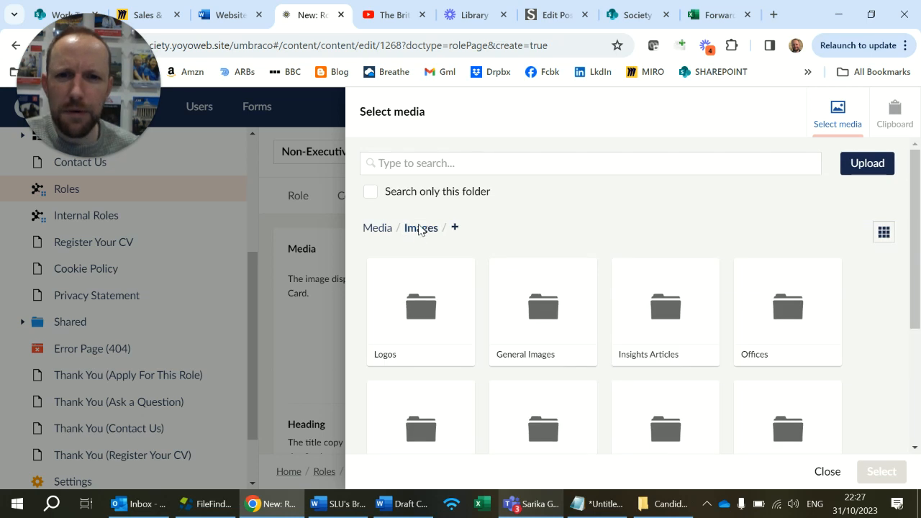
scroll(460, 288, down, 3)
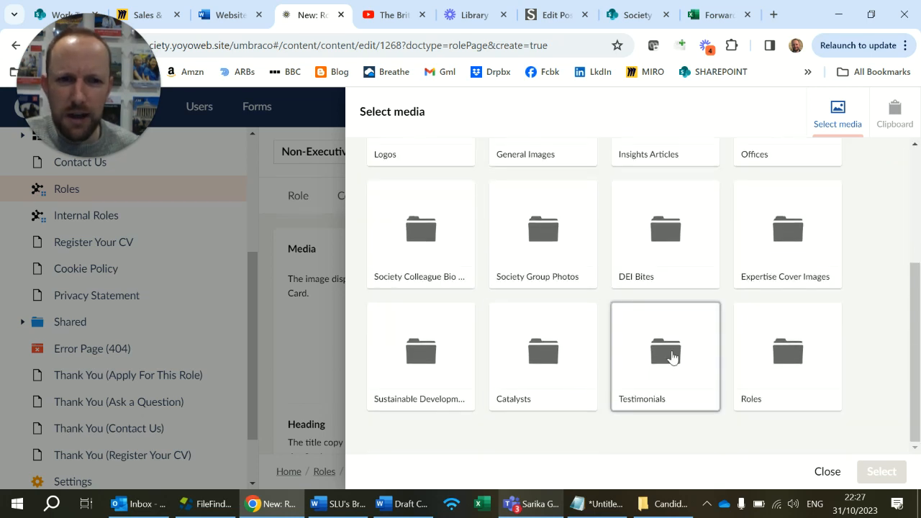
click(755, 403)
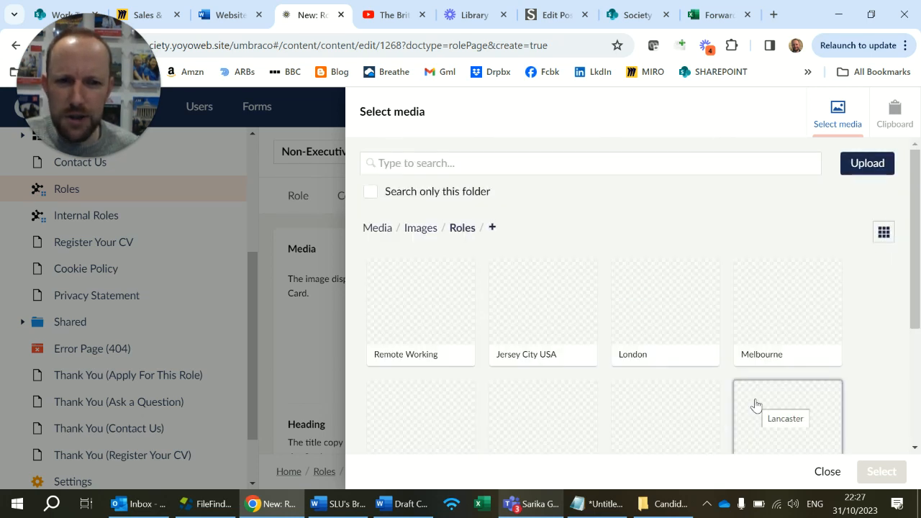
scroll(597, 381, down, 2)
click(443, 364)
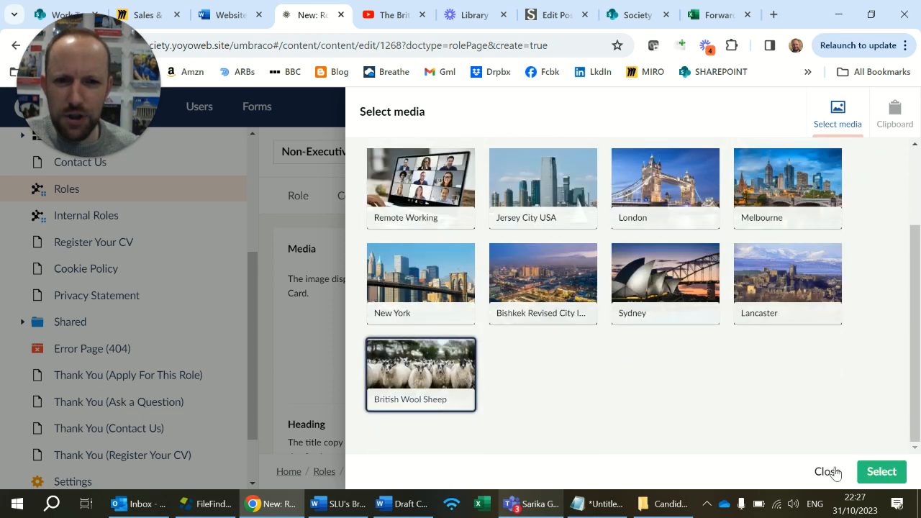
click(882, 471)
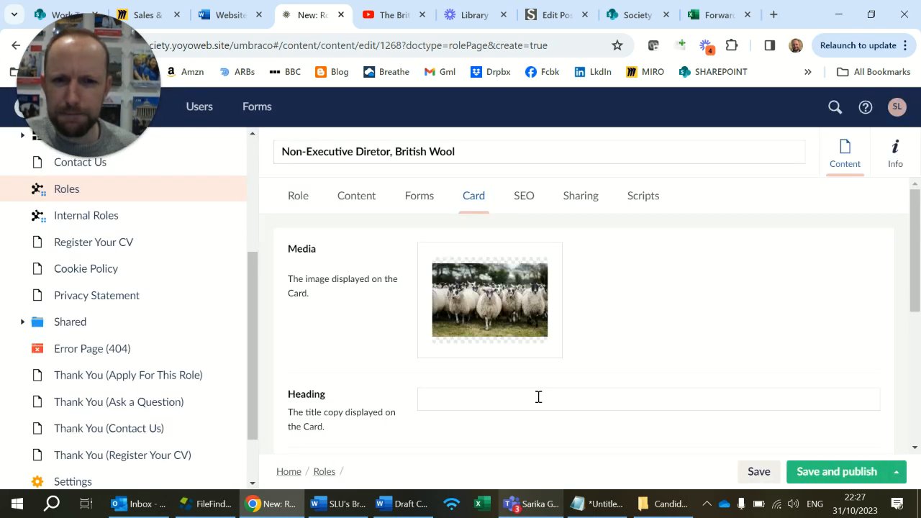
Copy "Non-Executive Diretor" from the page name into the card's Heading.
scroll(537, 391, down, 2)
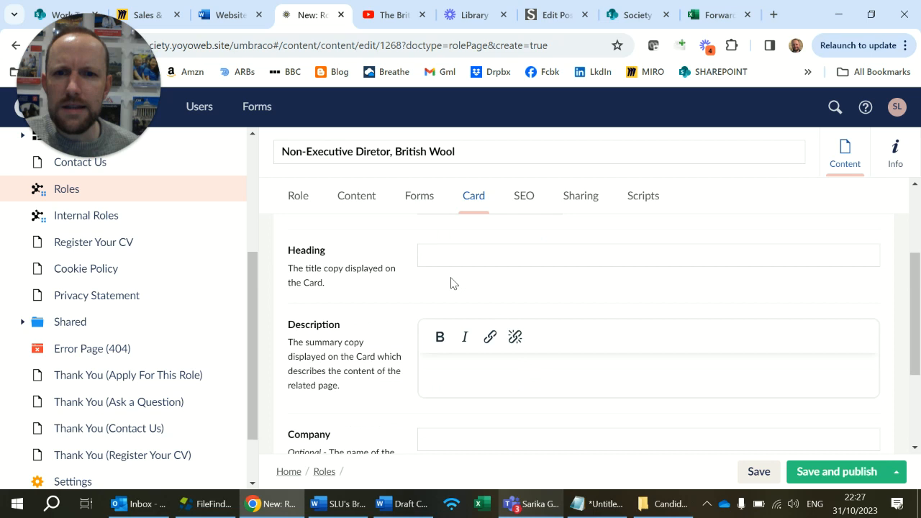
click(446, 251)
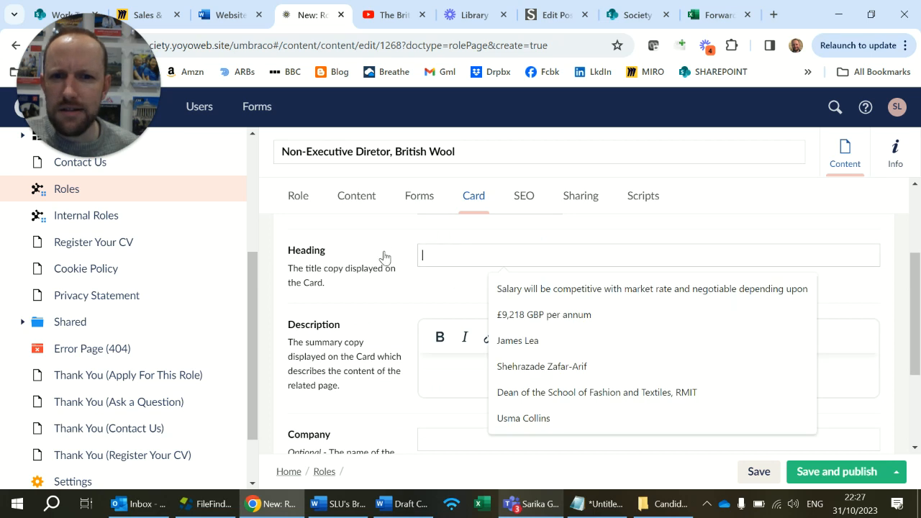
click(391, 152)
key(shift+Home)
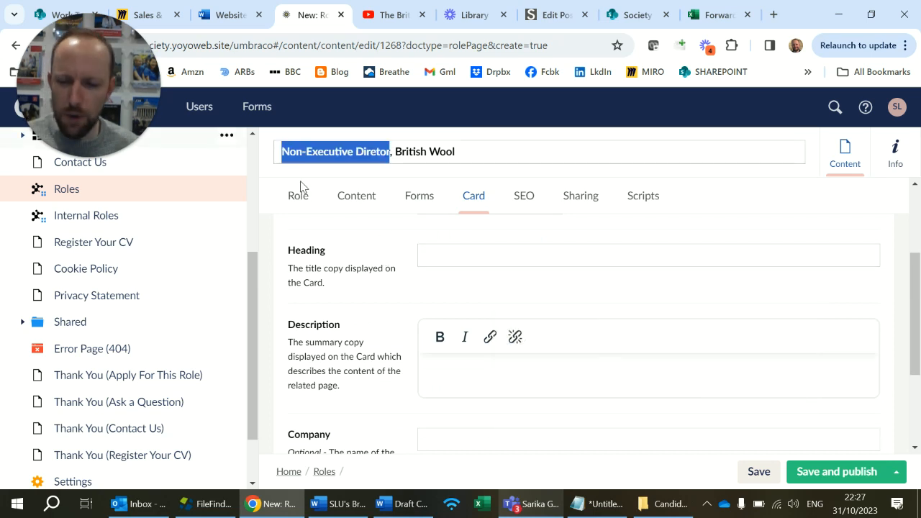
key(ctrl+c)
click(496, 258)
key(ctrl+v)
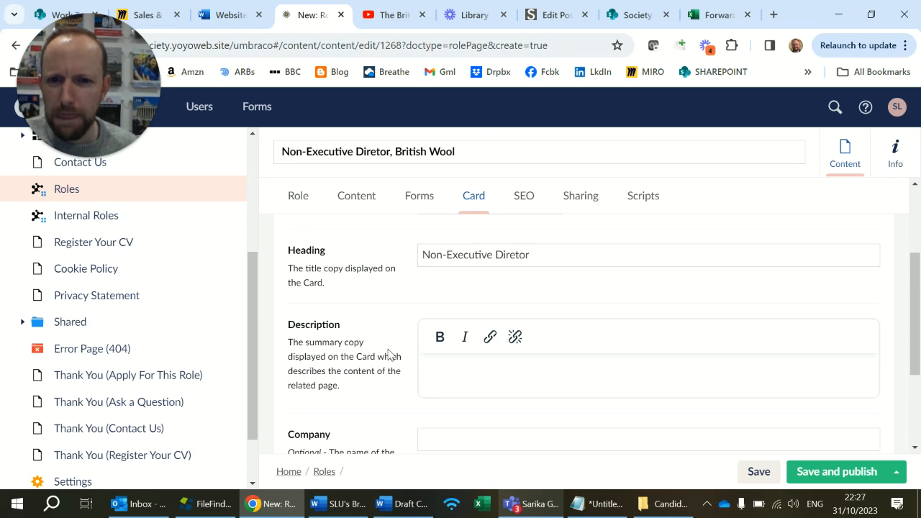
Set the card's Company to "British Wool".
scroll(392, 354, down, 1)
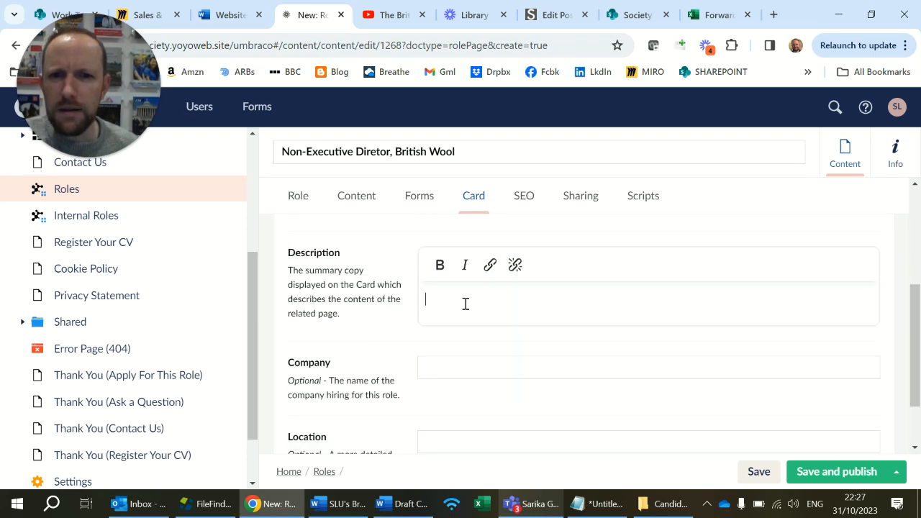
click(455, 367)
text(Brit)
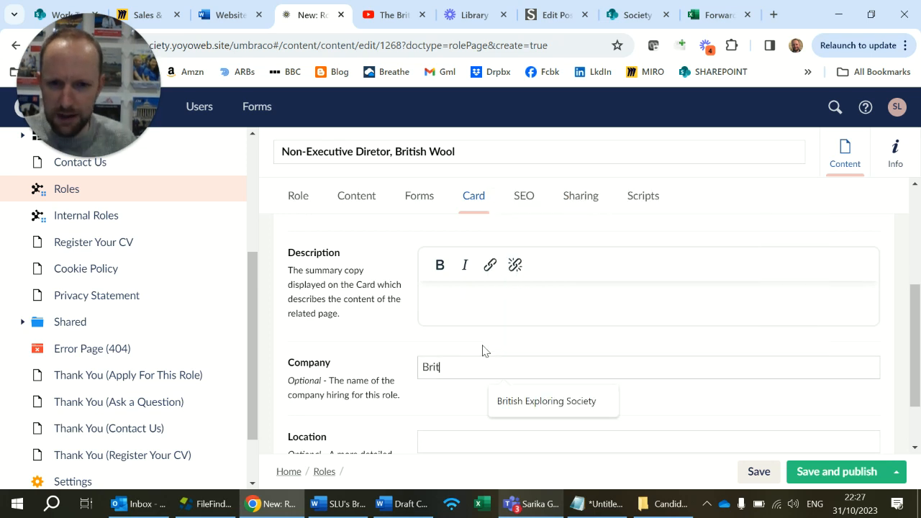
text(ish Wool)
scroll(483, 351, down, 1)
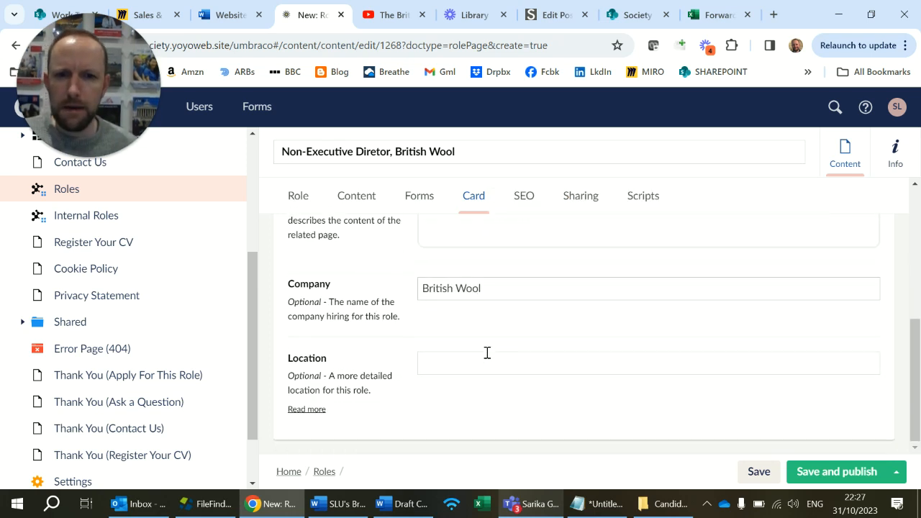
Set the card's Location to "Bradford, United Kingdom" and publish the role page.
click(471, 360)
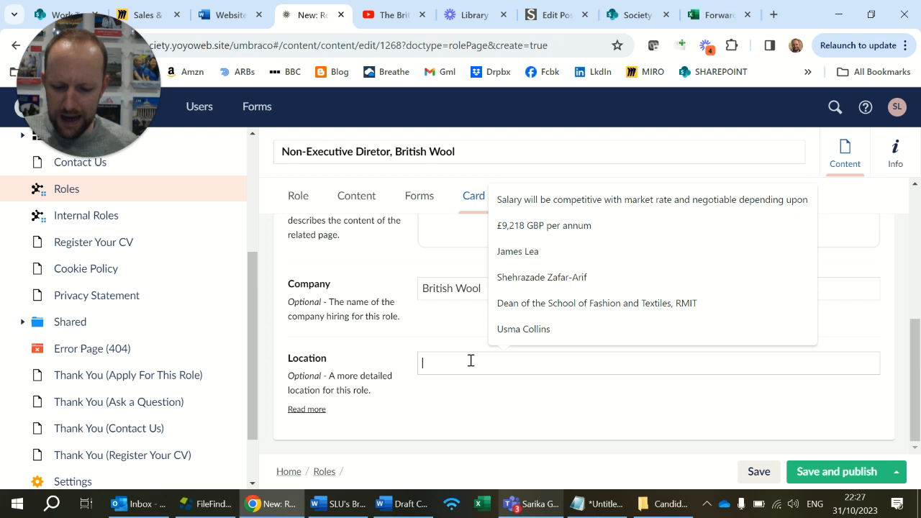
text(B)
key(BackSpace)
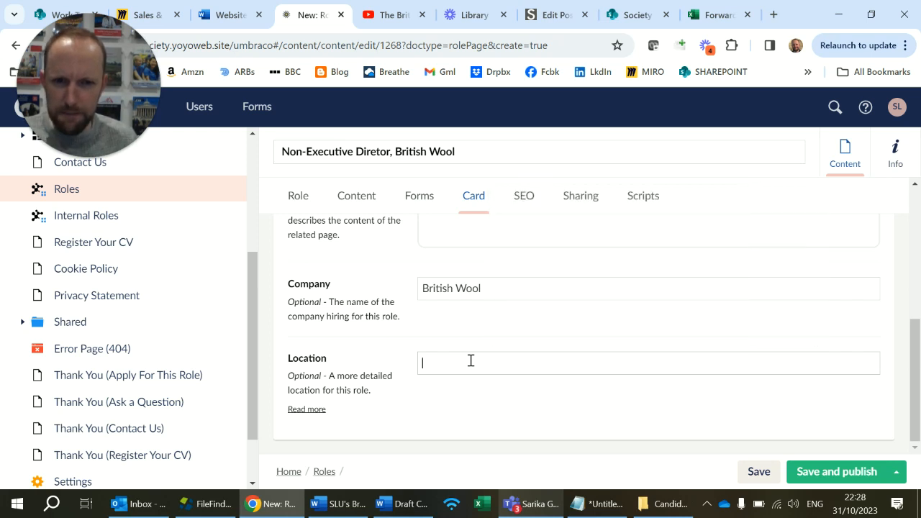
text(Bradford, United Kingdom)
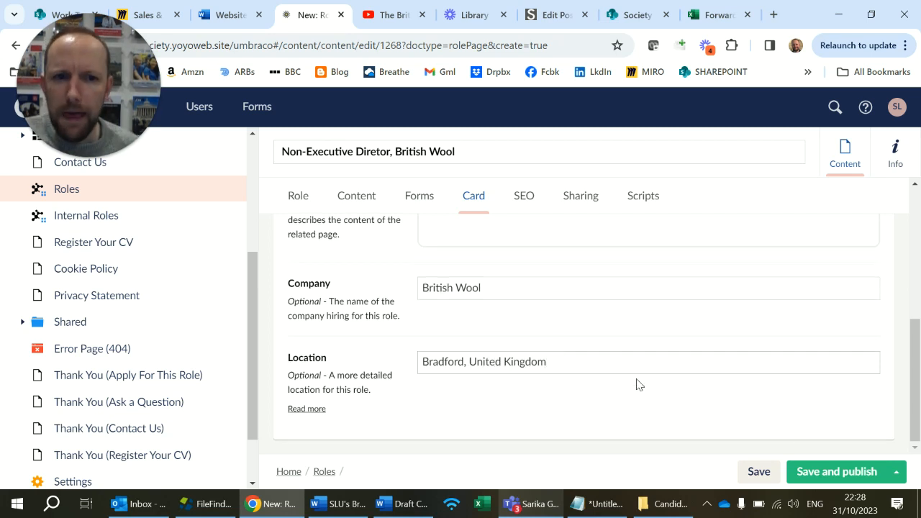
click(810, 475)
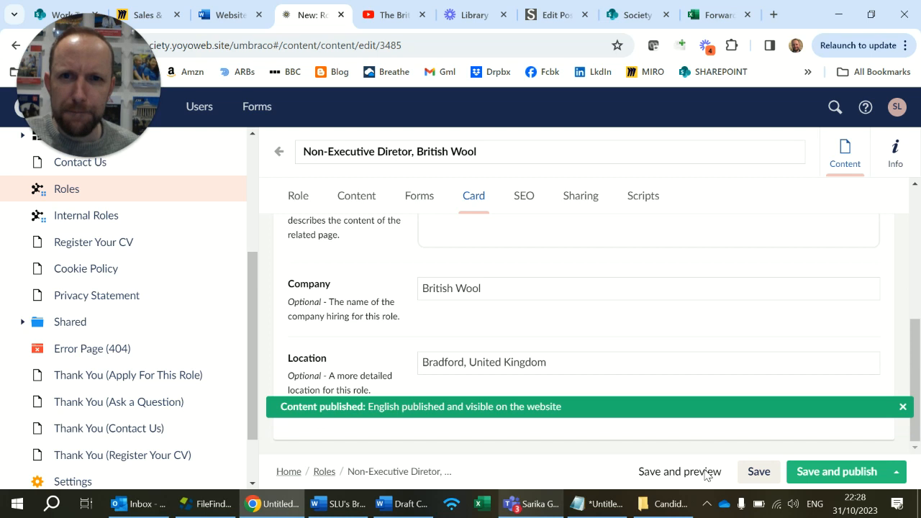
Preview the published role page, accepting all cookies, and check its logo, heading, image, package details and advert text.
click(705, 474)
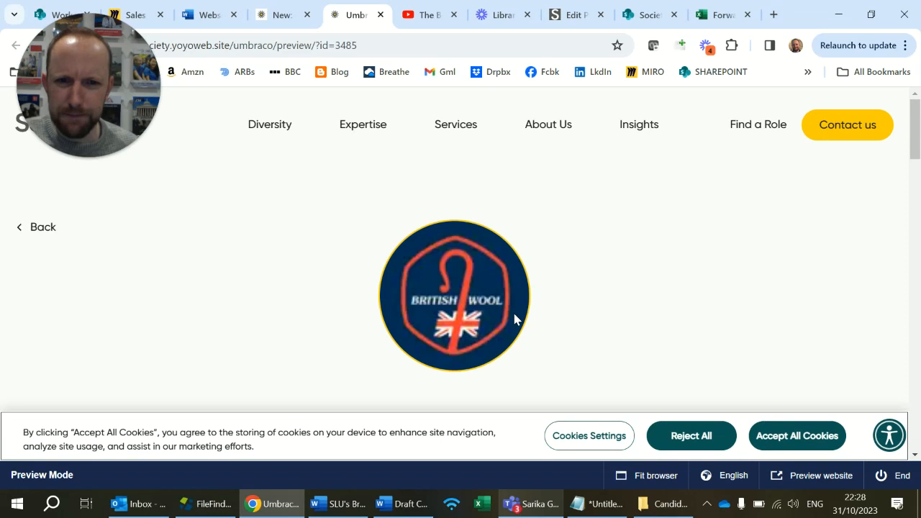
click(767, 437)
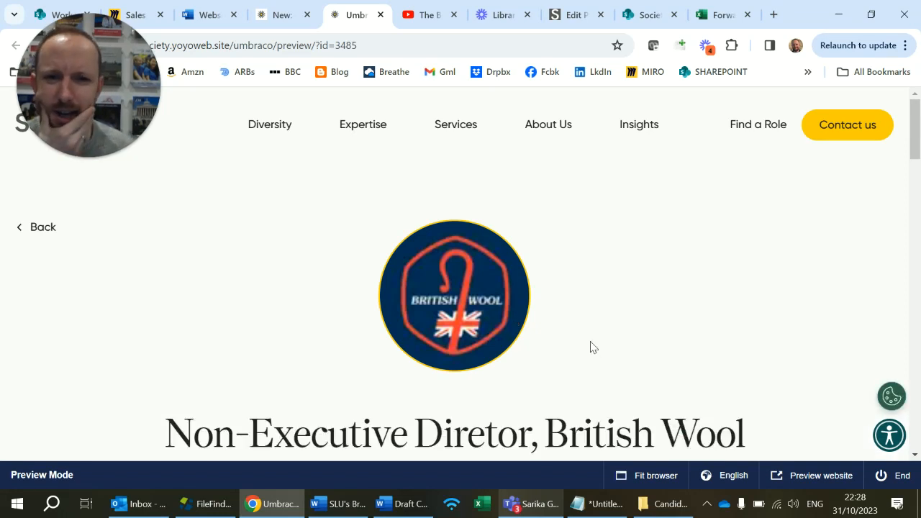
scroll(591, 347, down, 1)
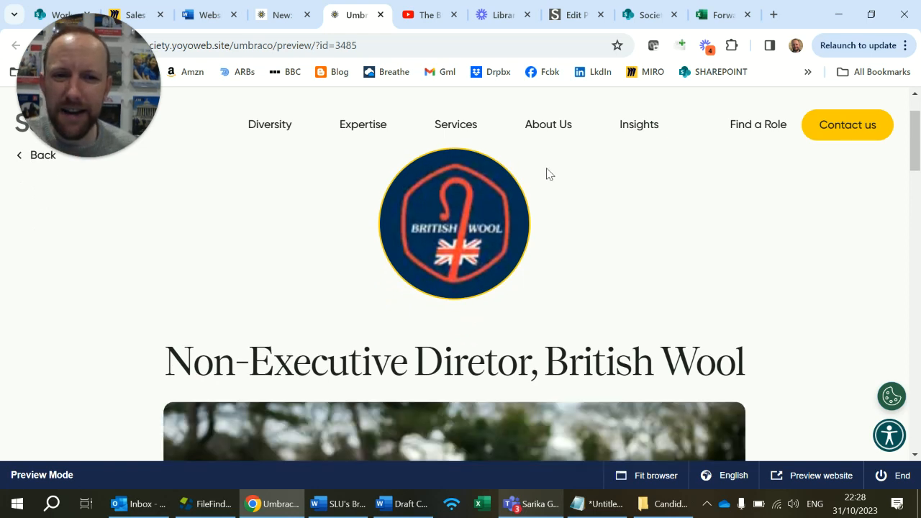
scroll(552, 155, down, 3)
scroll(551, 153, up, 4)
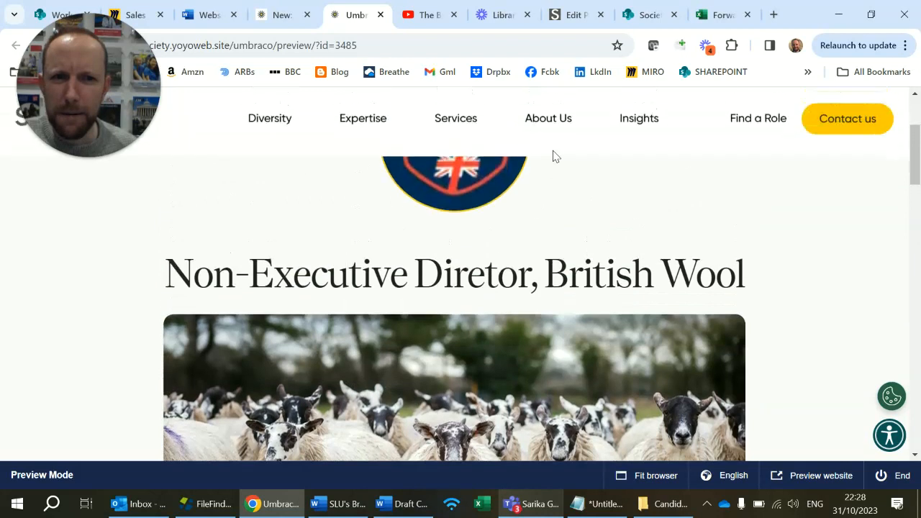
scroll(552, 154, down, 3)
scroll(553, 156, down, 6)
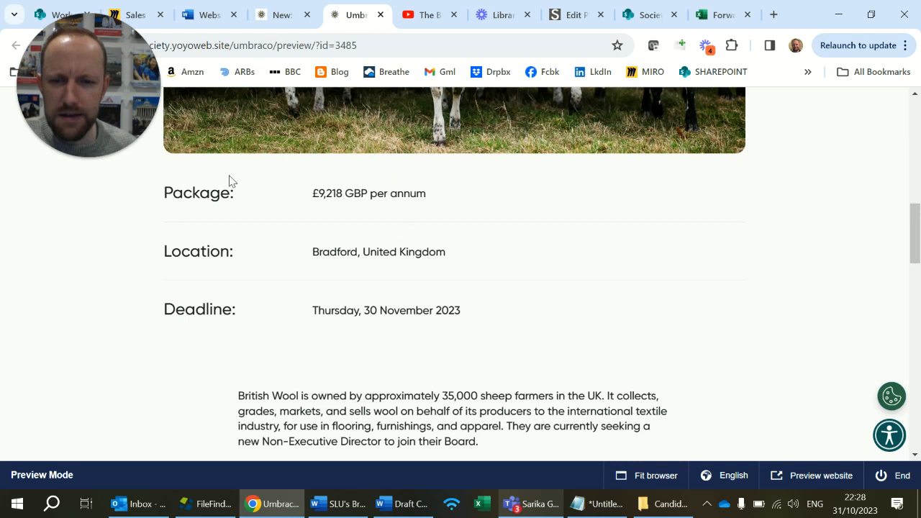
scroll(368, 232, down, 4)
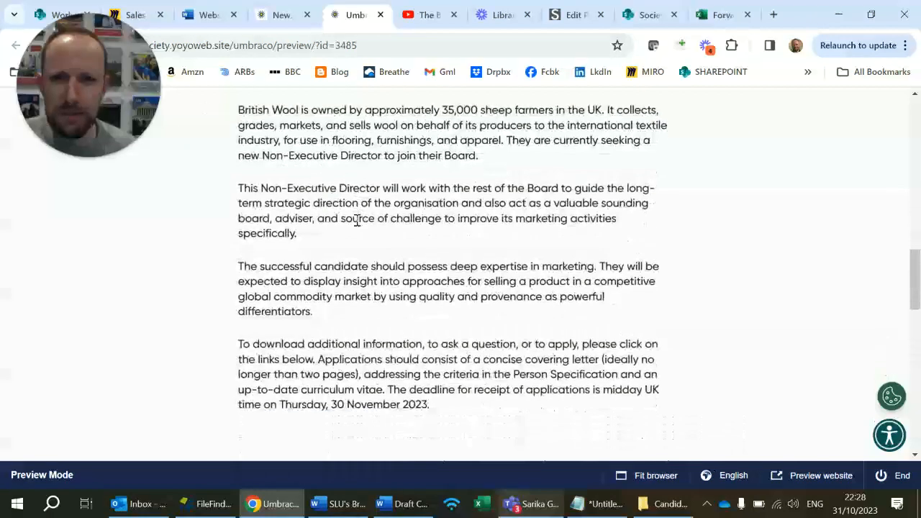
scroll(291, 149, down, 2)
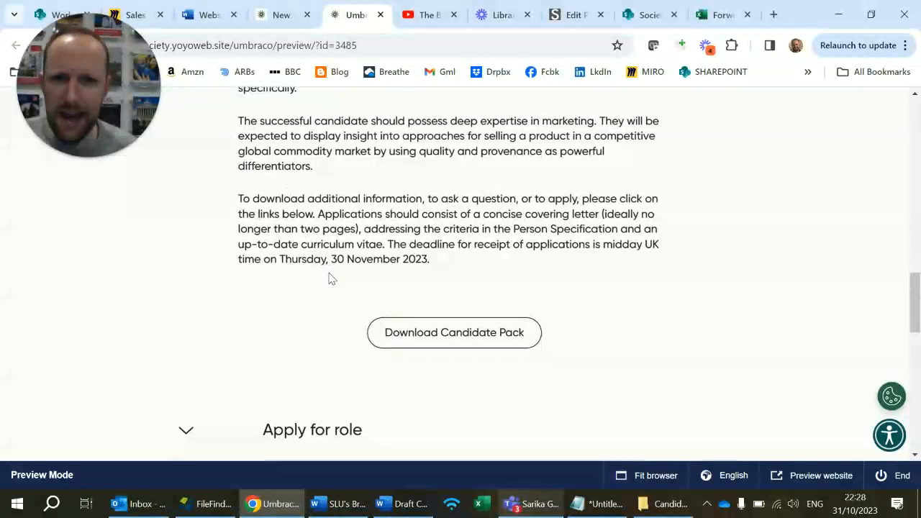
scroll(424, 301, down, 2)
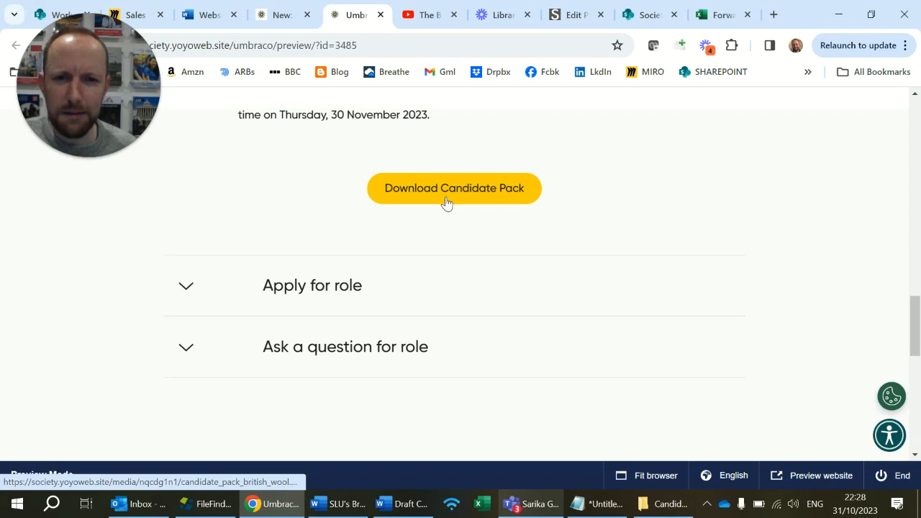
Open the candidate pack PDF from the preview, and check the page's "Apply for role" and "Ask a question for role" sections.
click(446, 202)
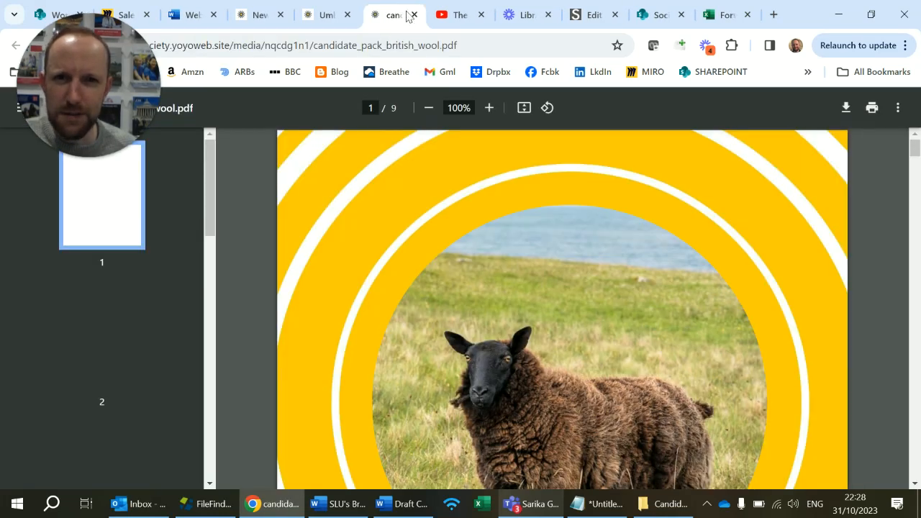
click(317, 14)
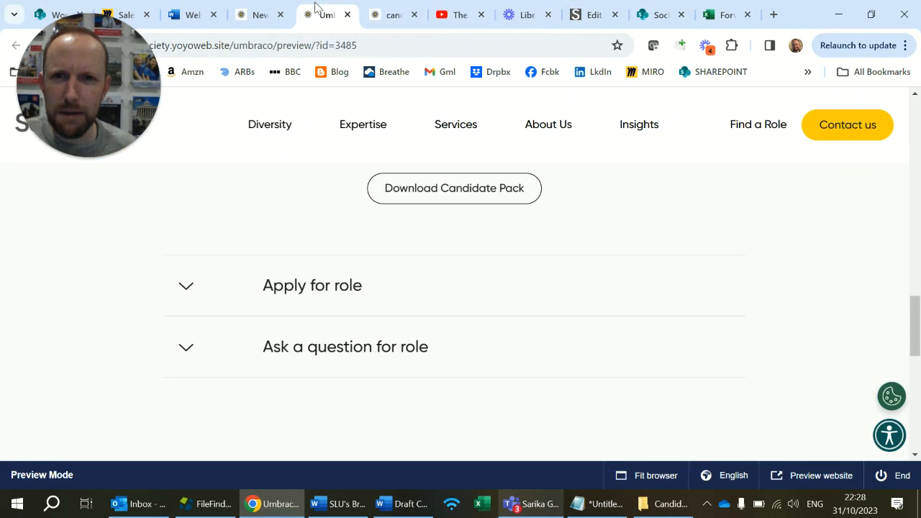
click(270, 285)
click(268, 286)
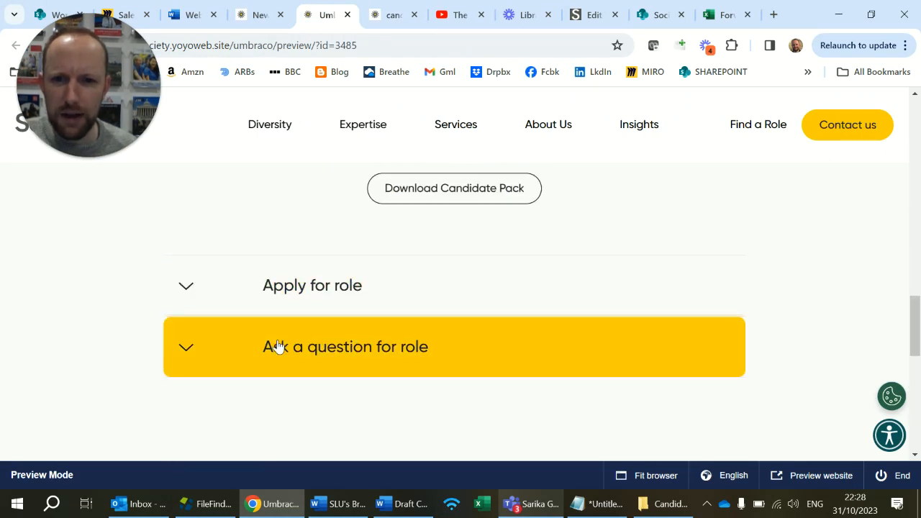
click(278, 346)
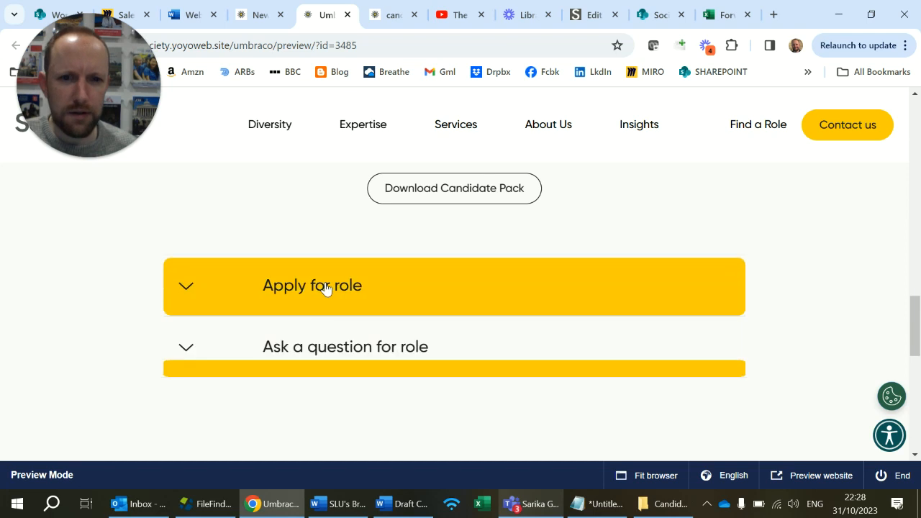
scroll(326, 288, down, 4)
scroll(326, 287, up, 5)
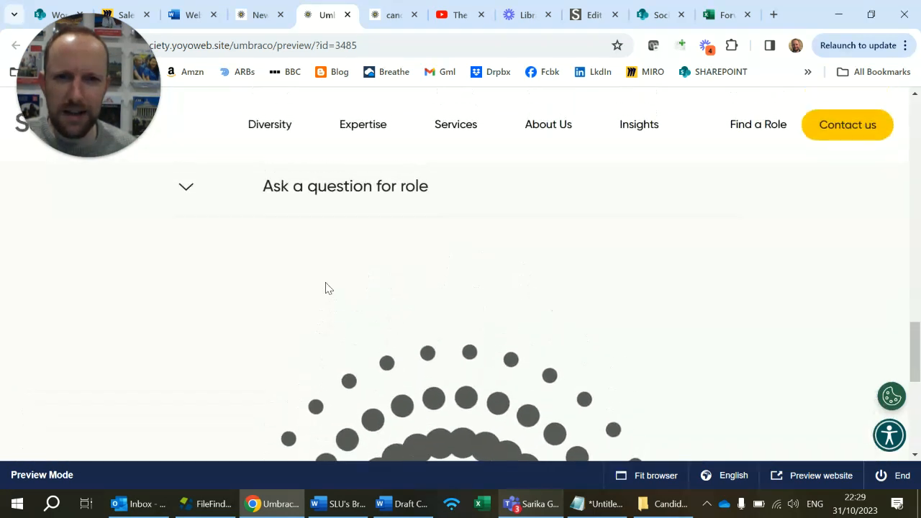
scroll(348, 338, down, 1)
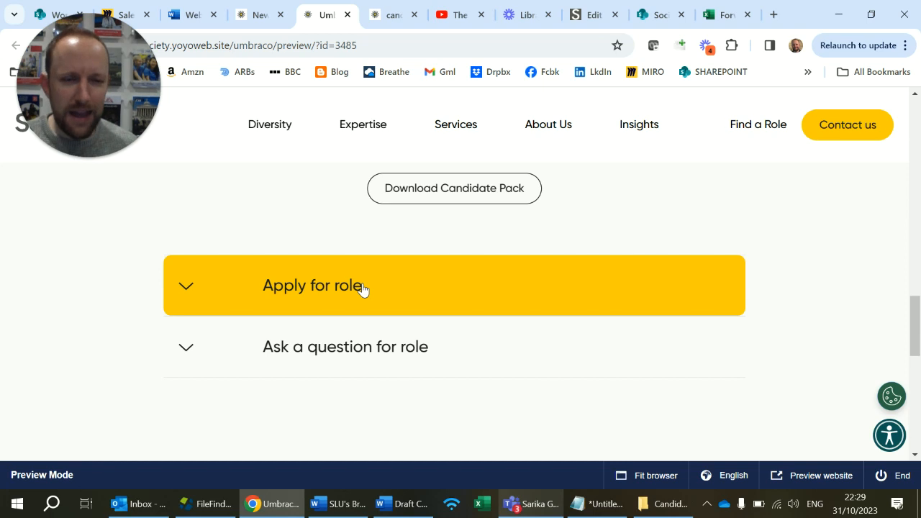
scroll(363, 288, up, 15)
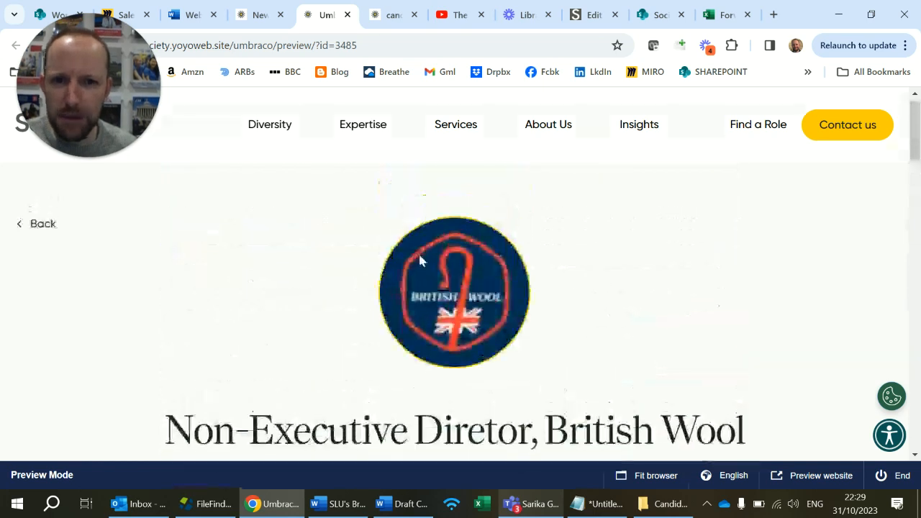